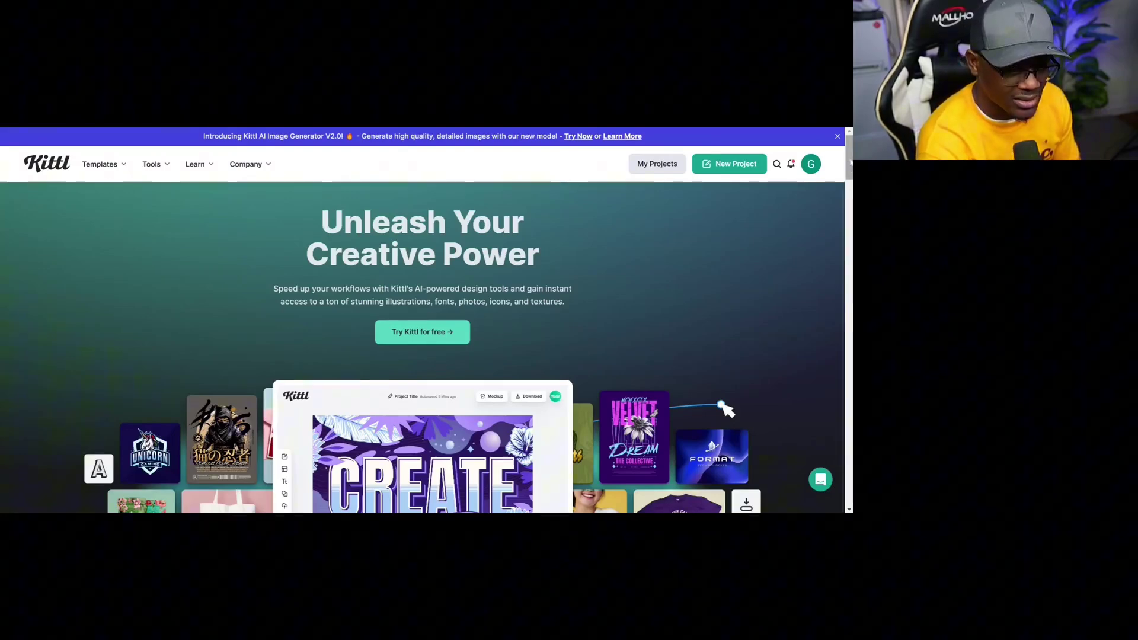
Scroll the Kittl home page to set up the blank 'nothing without love vector' project.
left_click_drag(848, 160, 849, 181)
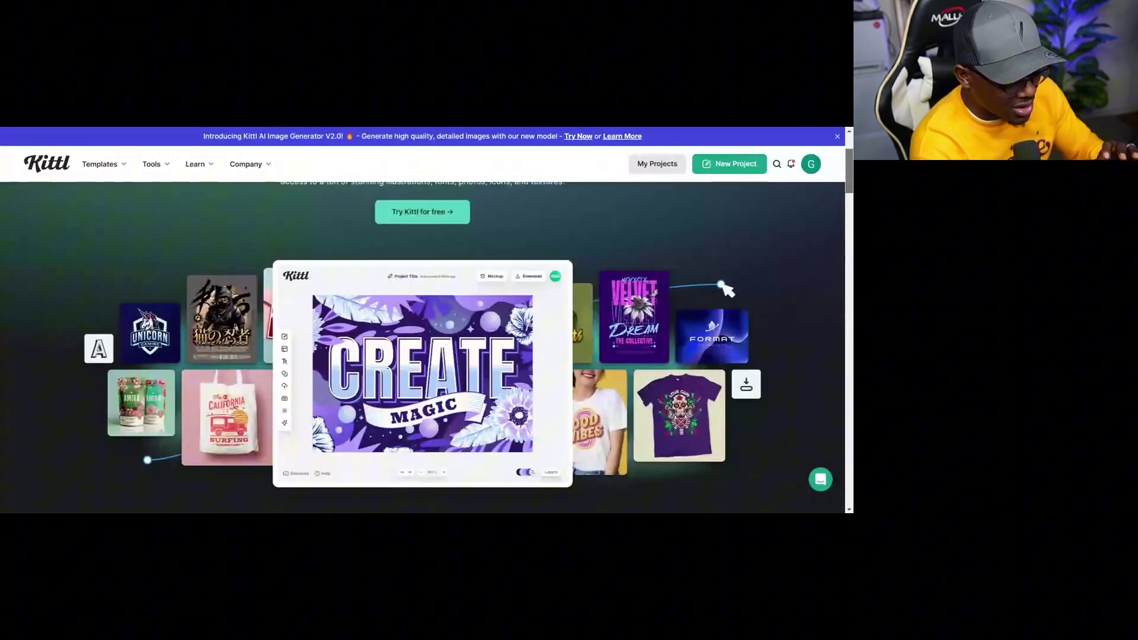
scroll(849, 181, "up", 2)
scroll(850, 181, "down", 1)
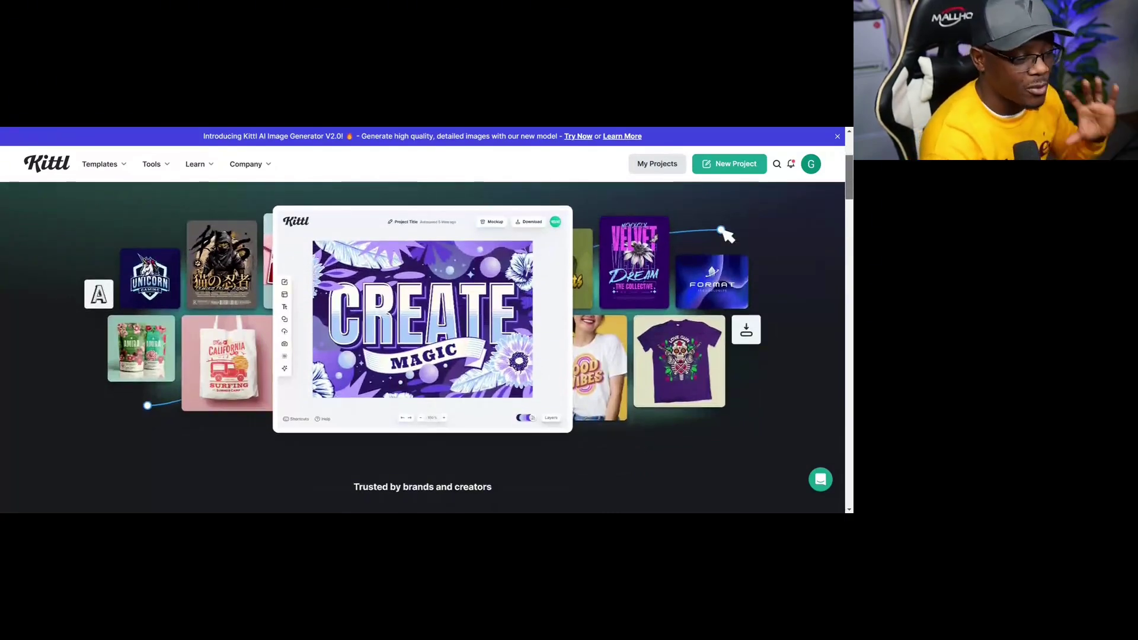
scroll(422, 344, "up", 1)
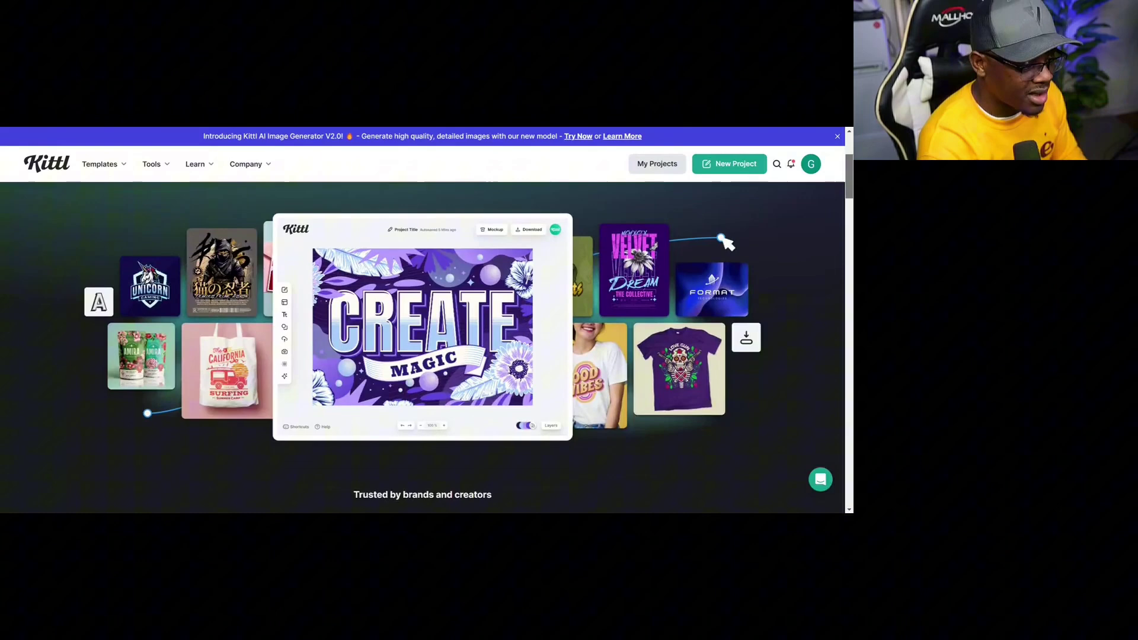
scroll(849, 165, "up", 1)
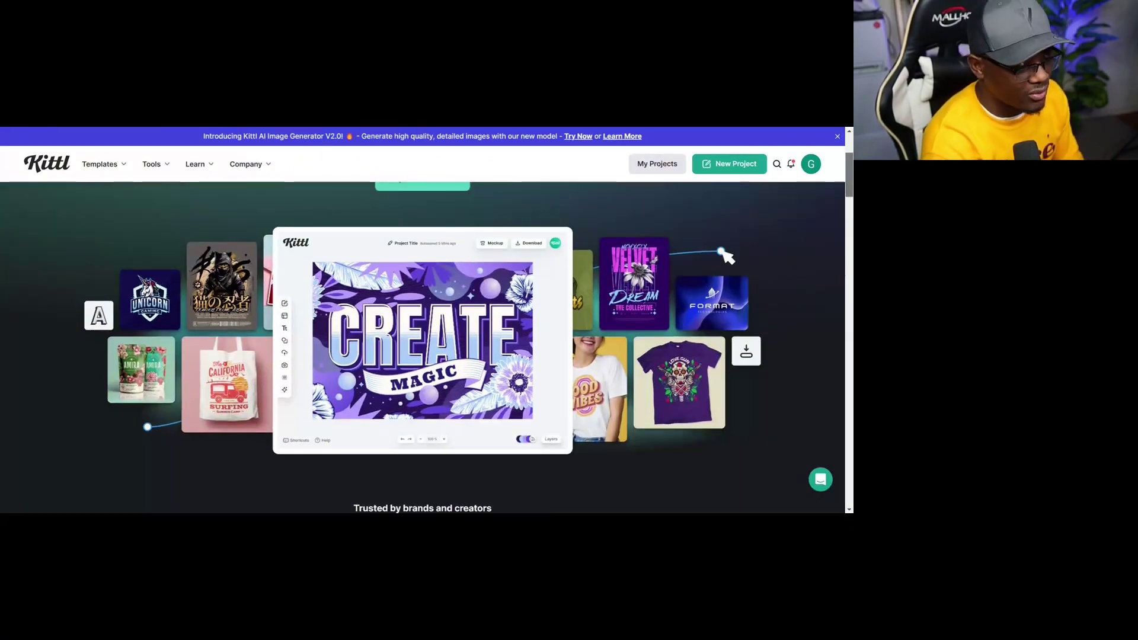
scroll(848, 165, "up", 3)
scroll(848, 164, "up", 1)
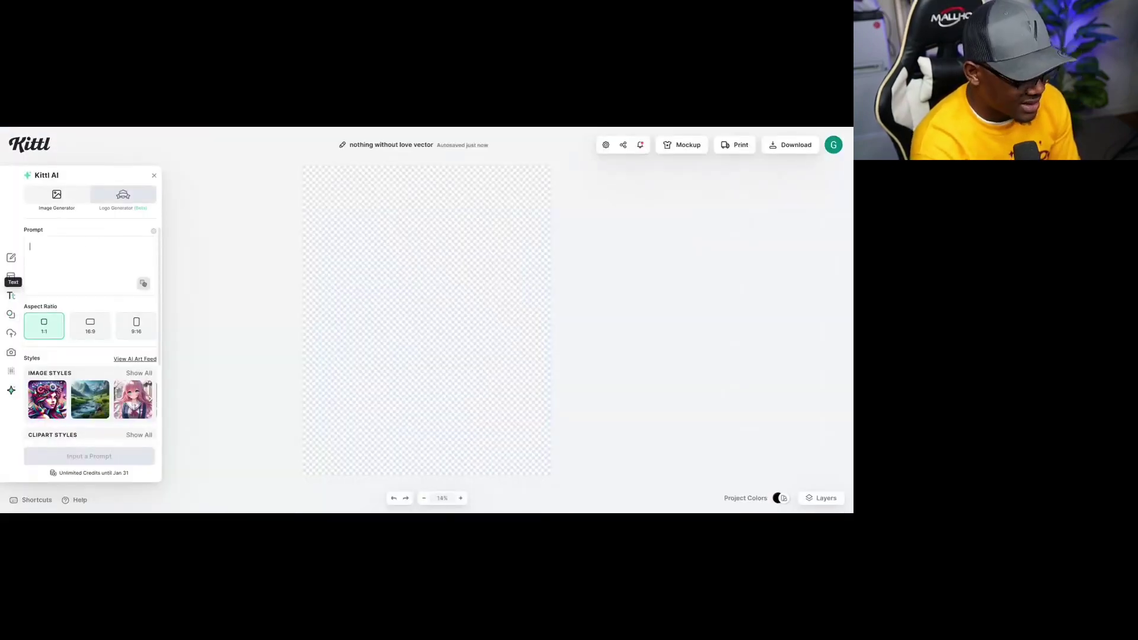
Paste the two-hugging-hearts 'LOVE IS KIND' description into the Prompt box and review it.
left_click(30, 246)
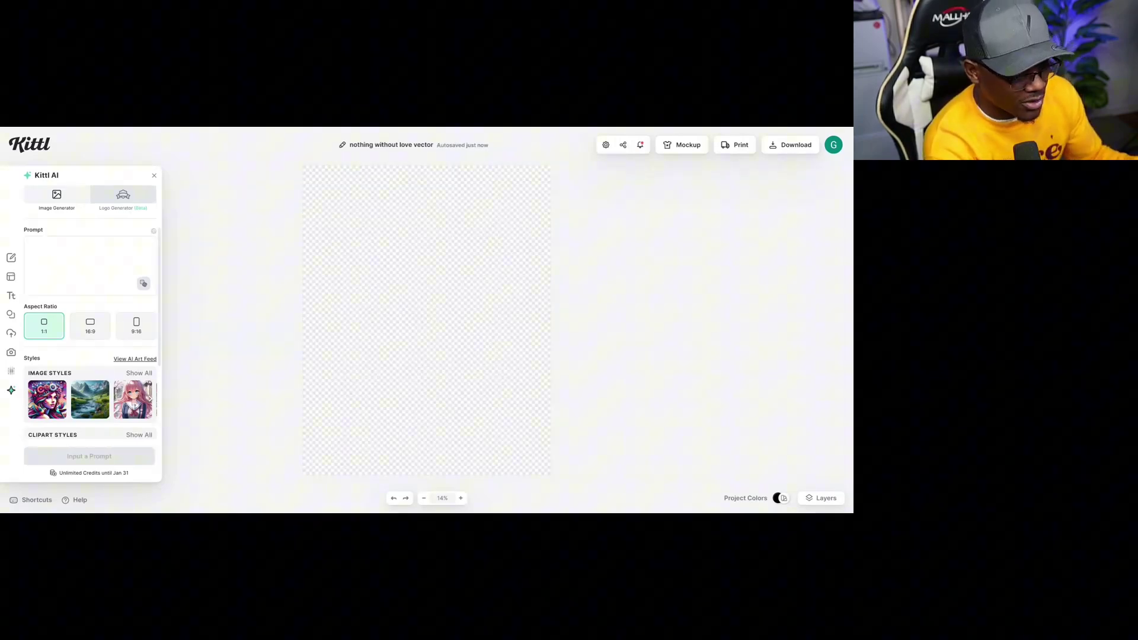
left_click(36, 247)
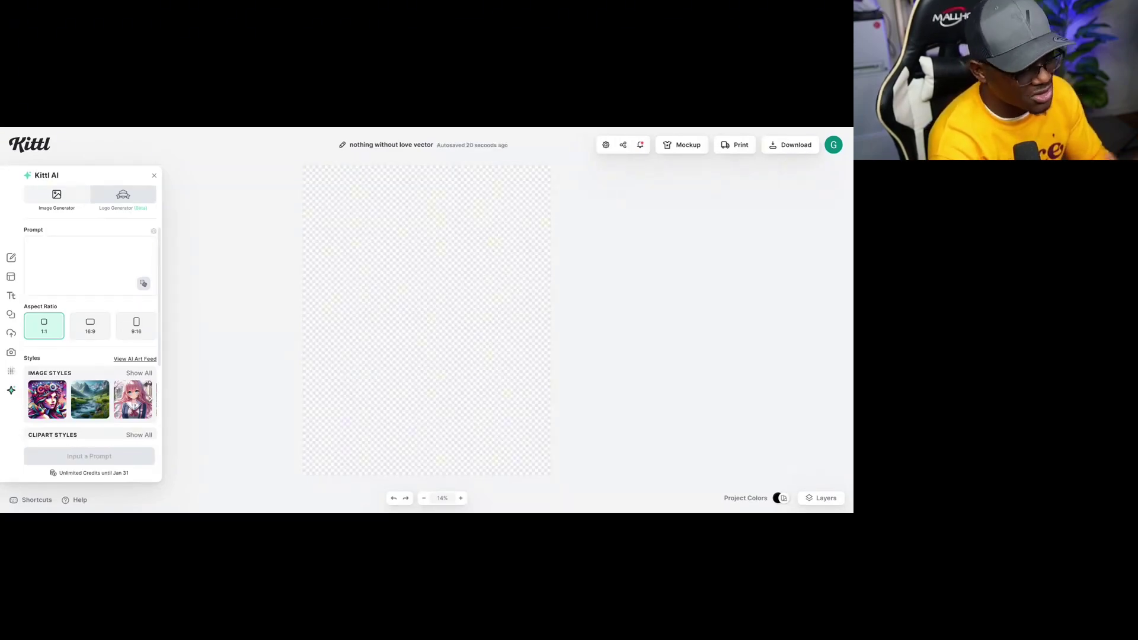
key("ctrl+v")
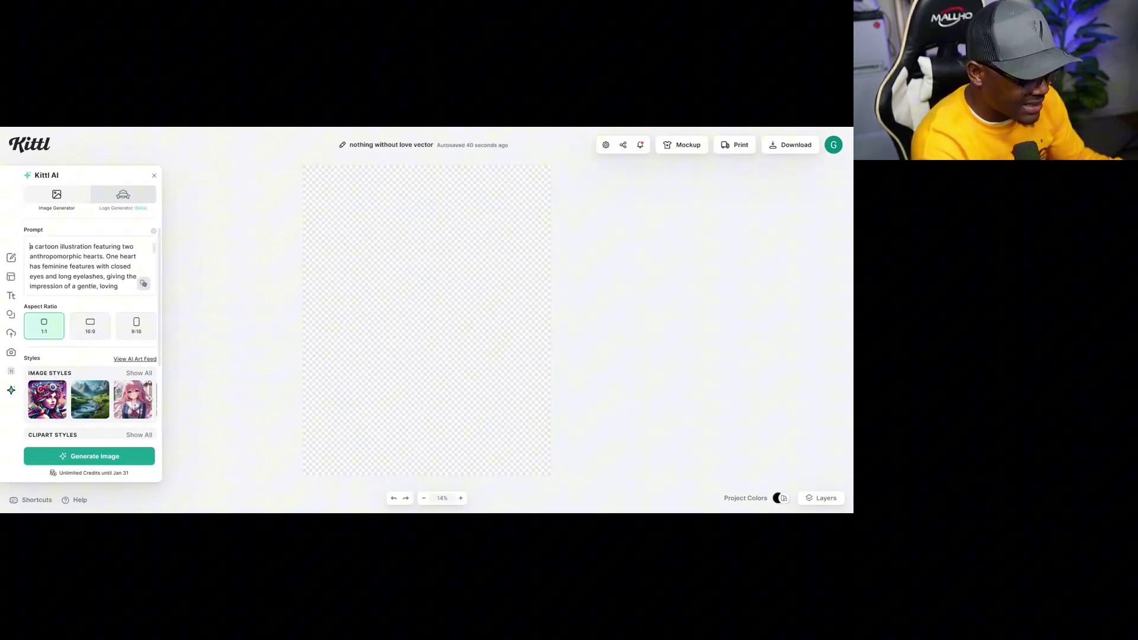
left_click(30, 246)
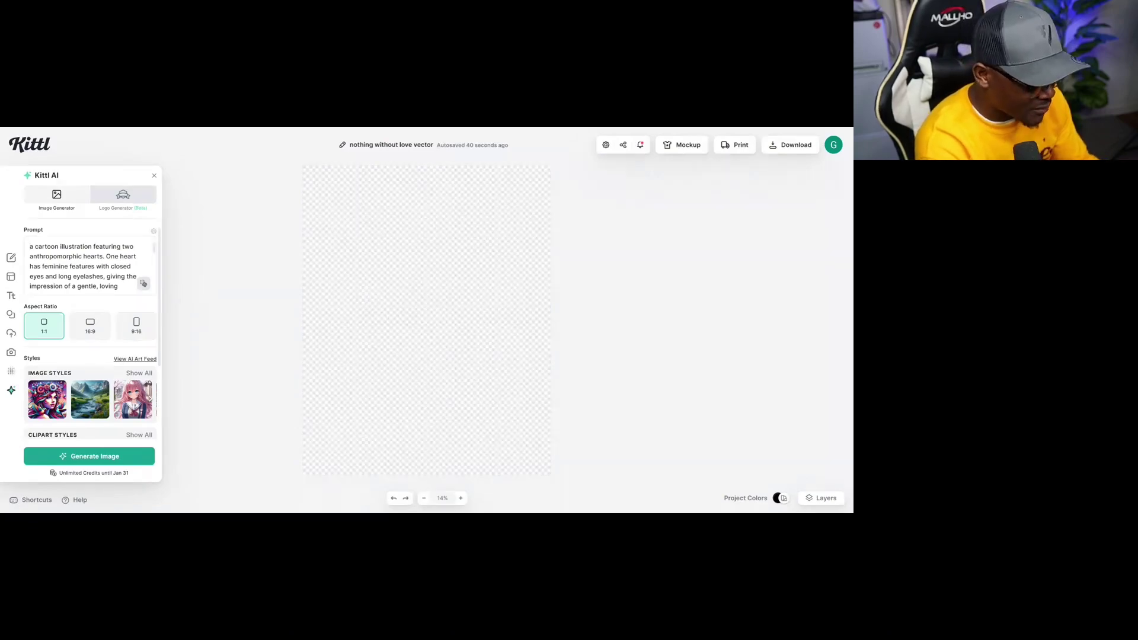
scroll(83, 266, "down", 1)
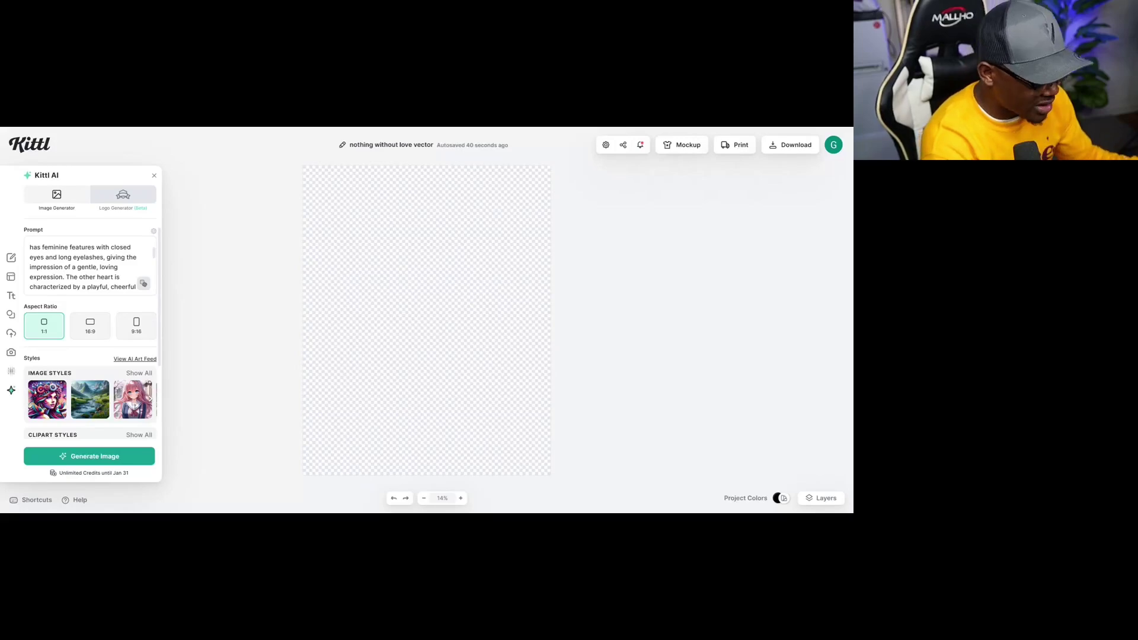
scroll(83, 265, "down", 1)
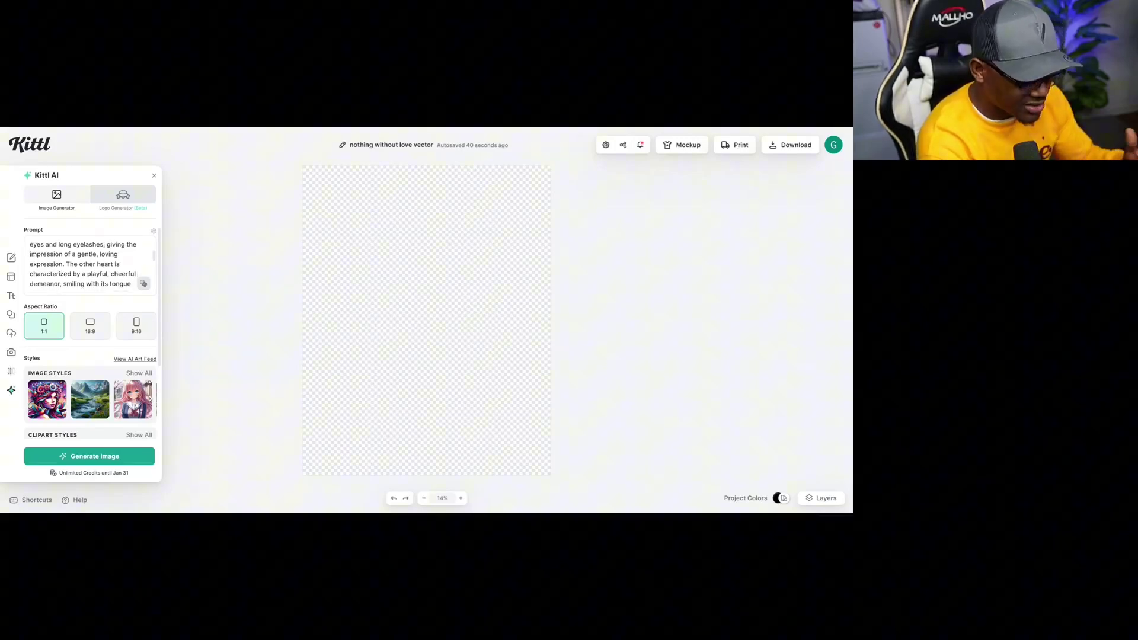
scroll(83, 266, "down", 1)
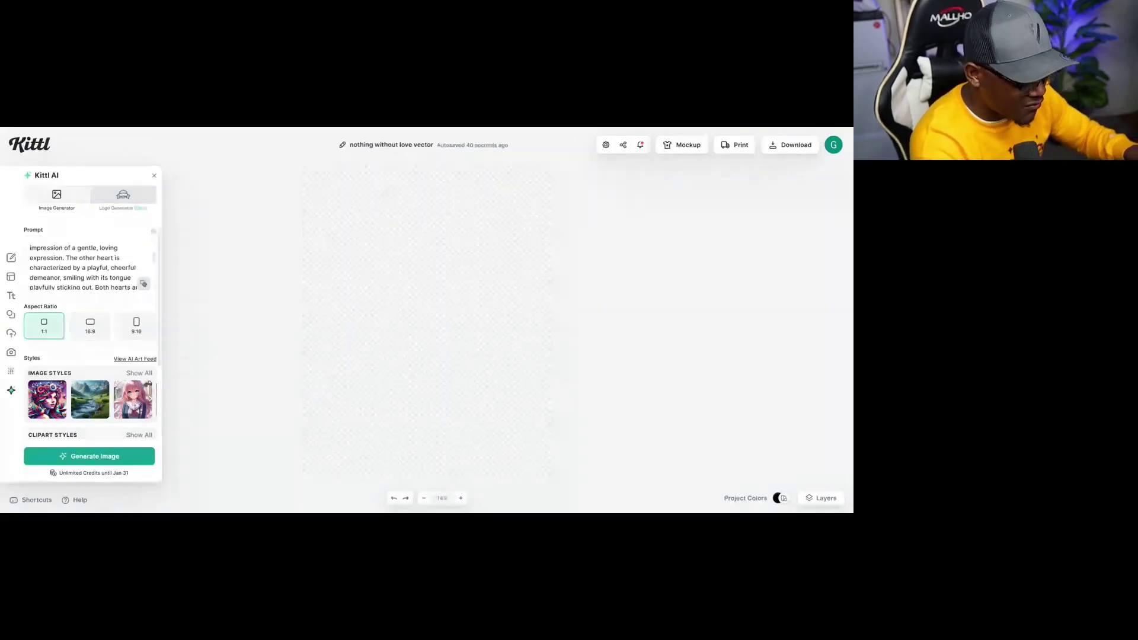
scroll(143, 283, "down", 1)
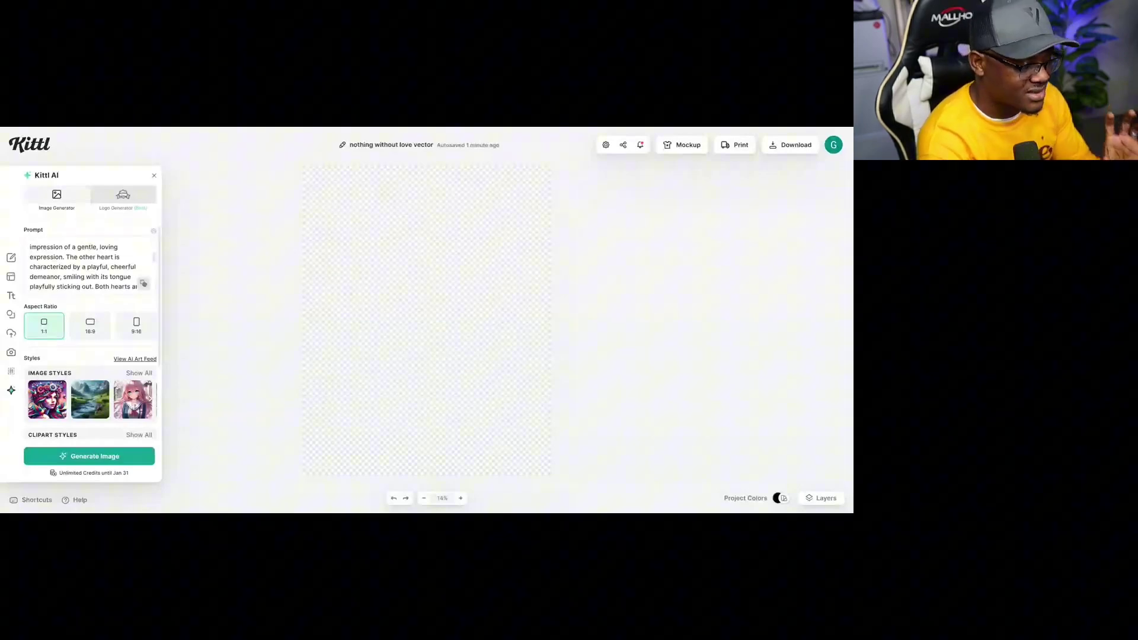
scroll(144, 283, "down", 3)
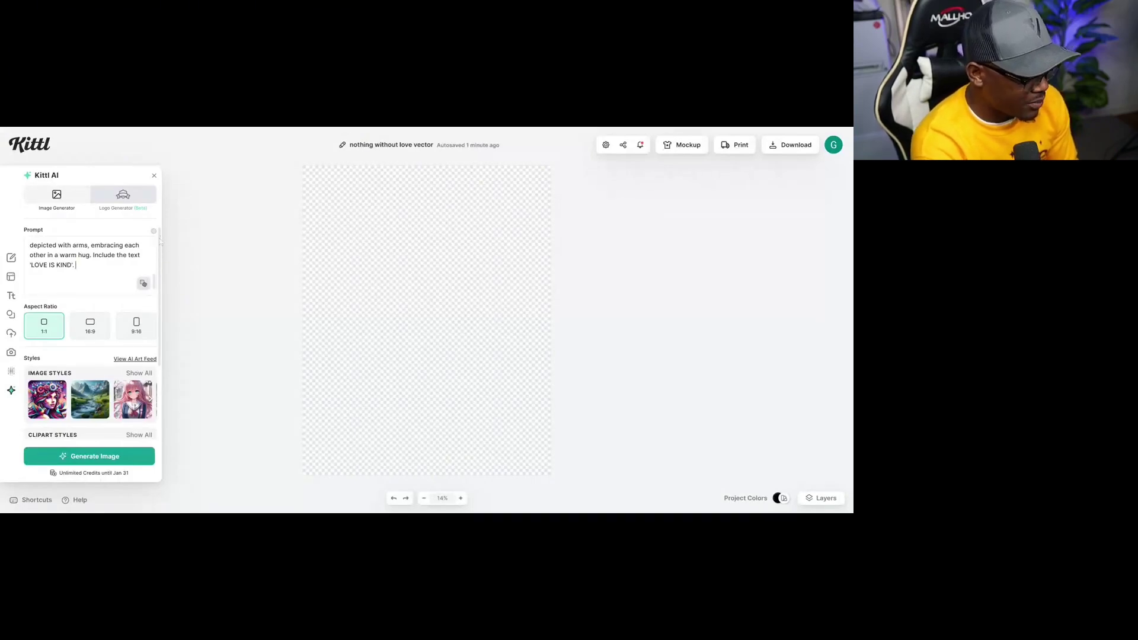
left_click_drag(160, 249, 162, 284)
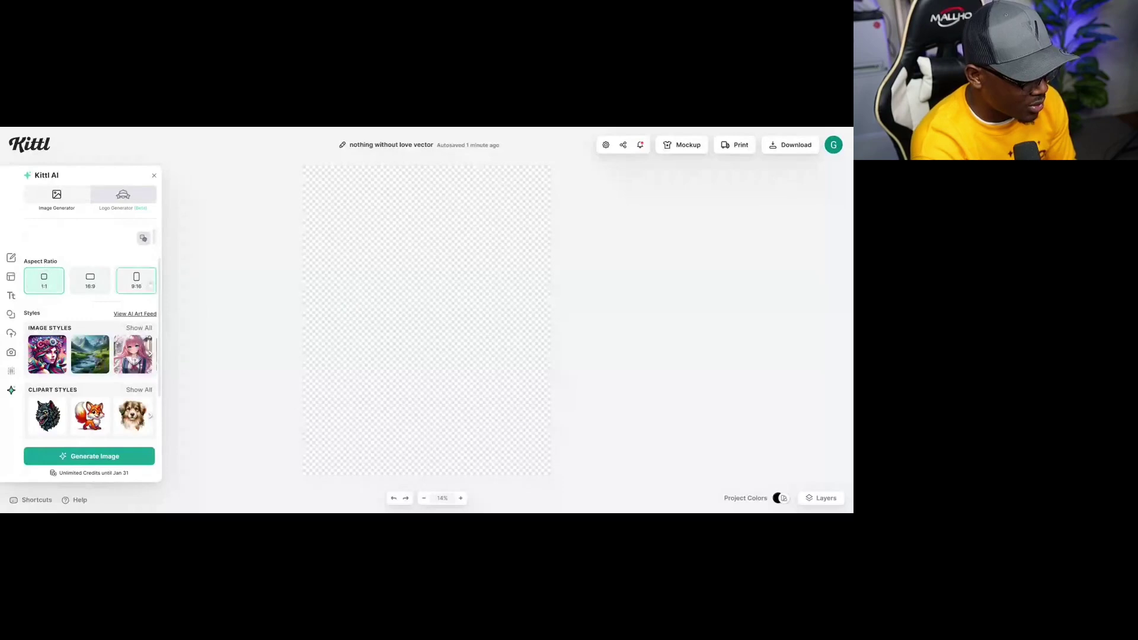
Choose the Vector Art style and generate the hugging-hearts image.
scroll(160, 271, "down", 2)
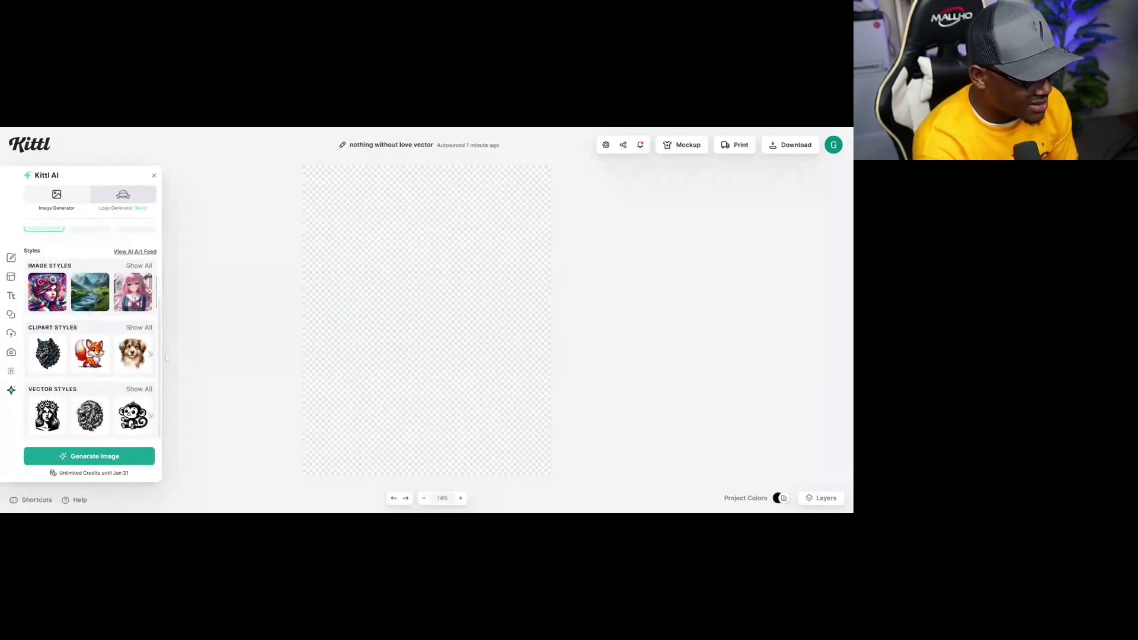
left_click(90, 415)
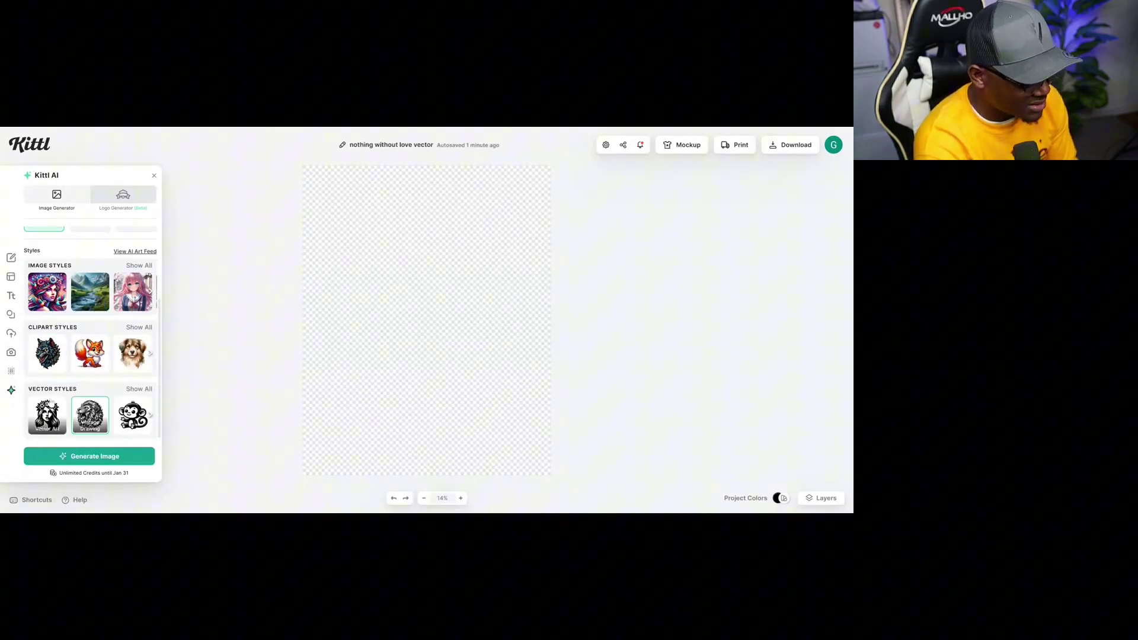
left_click(52, 412)
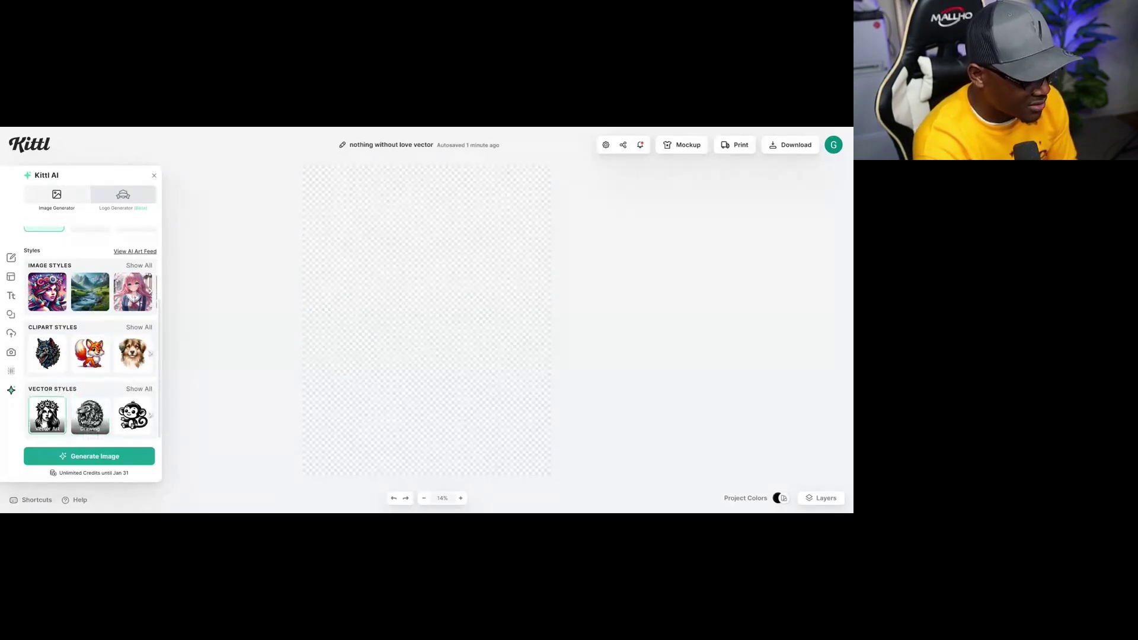
left_click(116, 458)
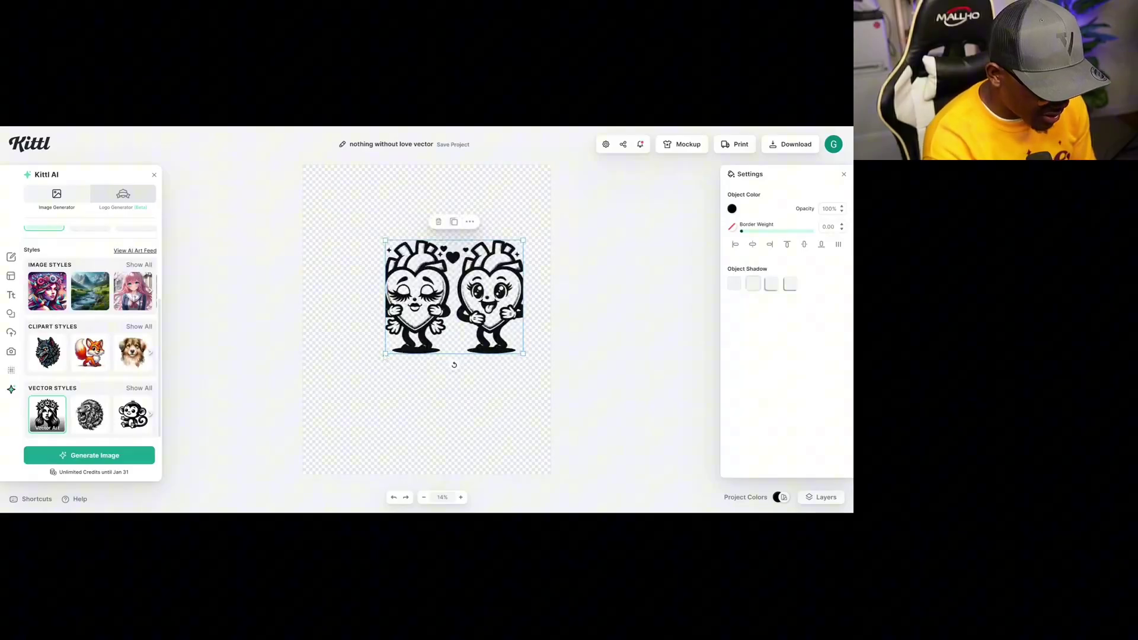
Enlarge the hearts artwork, recolour it dark navy, and generate another version.
left_click_drag(385, 354, 338, 440)
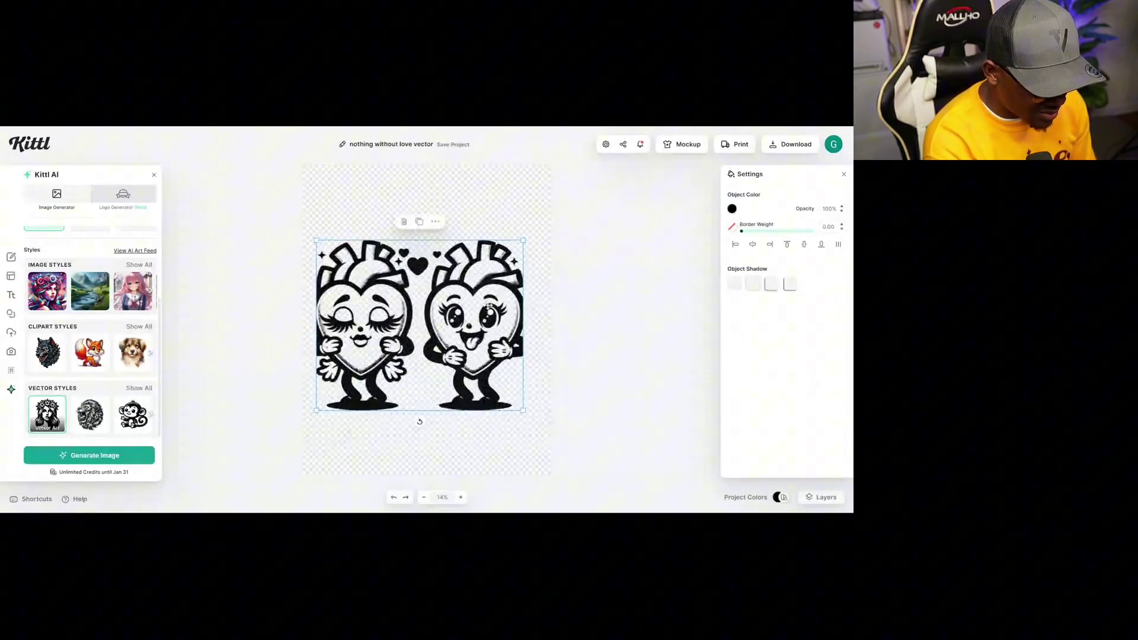
left_click(733, 209)
left_click(710, 236)
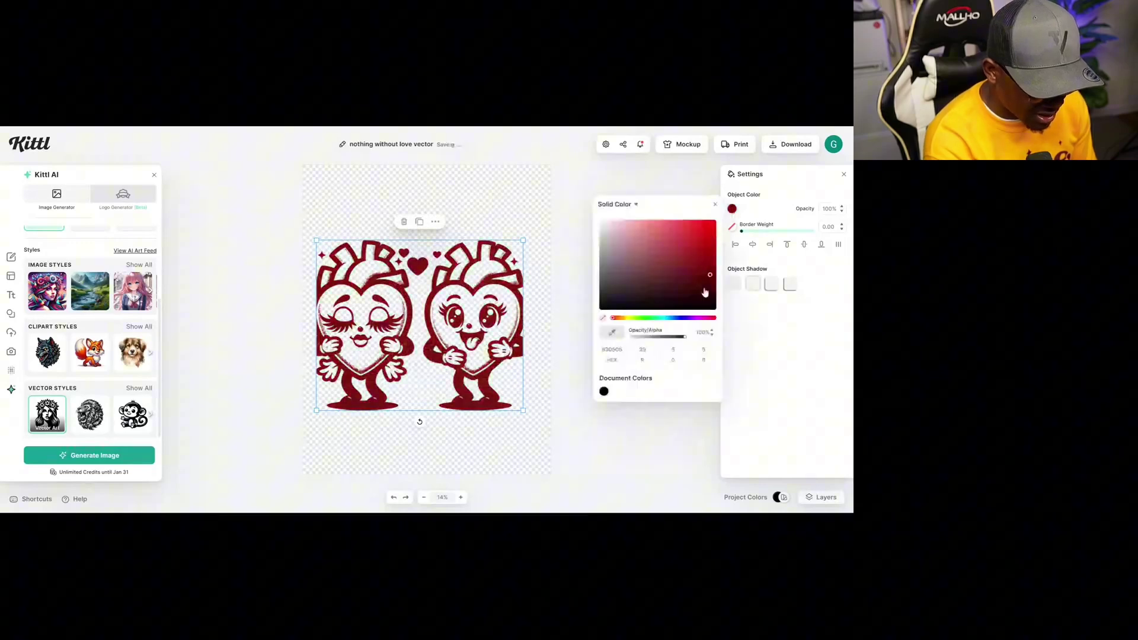
left_click(627, 259)
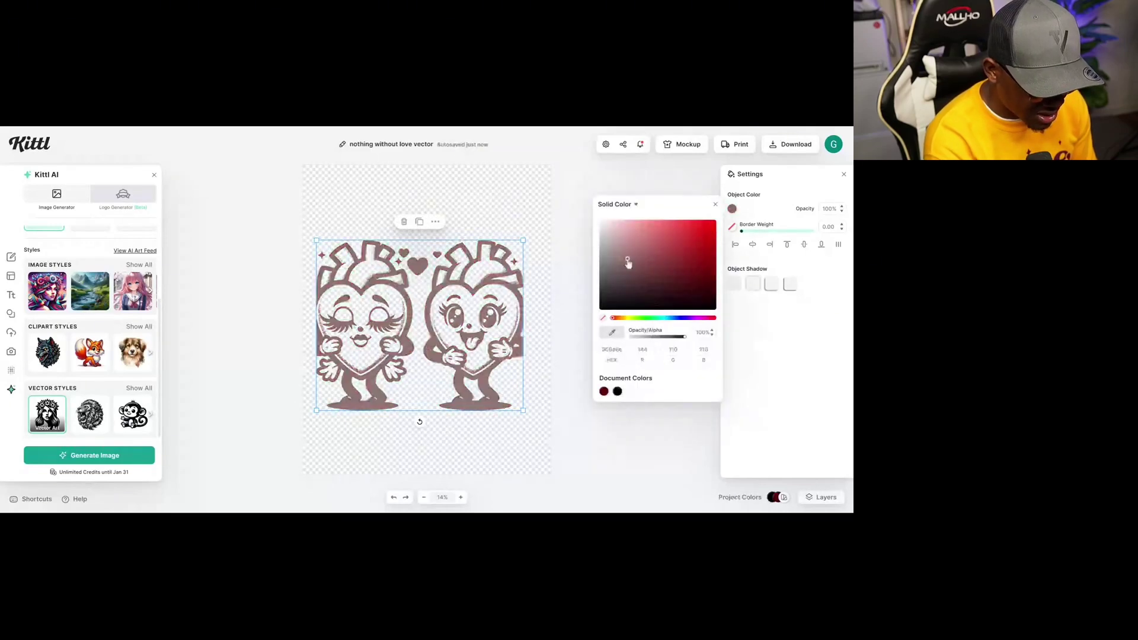
left_click(661, 239)
left_click(691, 232)
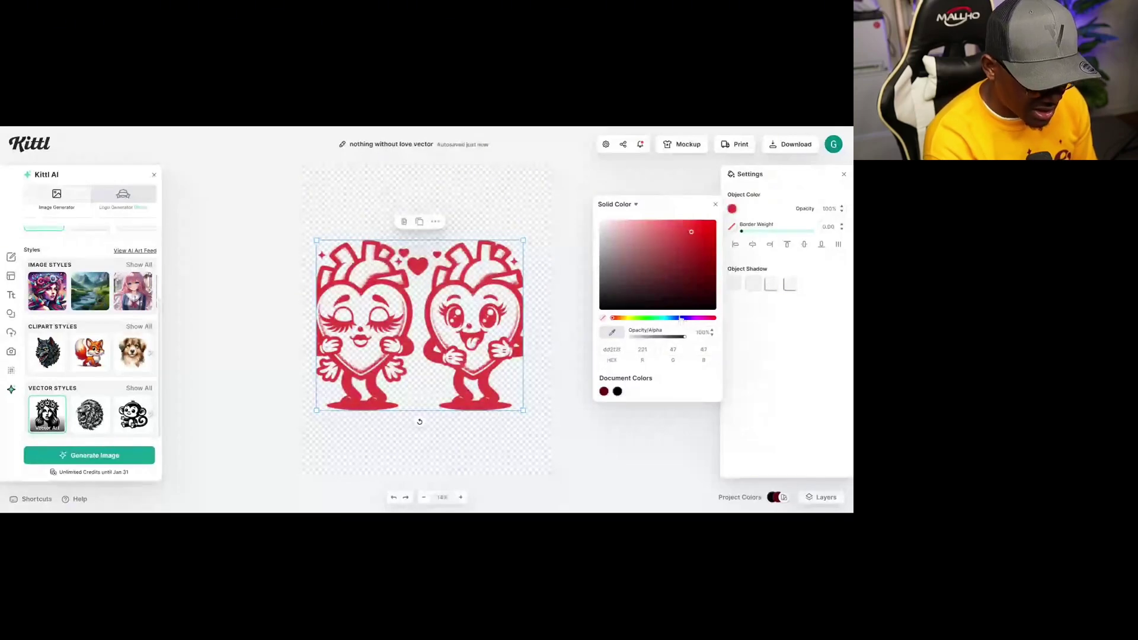
left_click(679, 318)
left_click(709, 292)
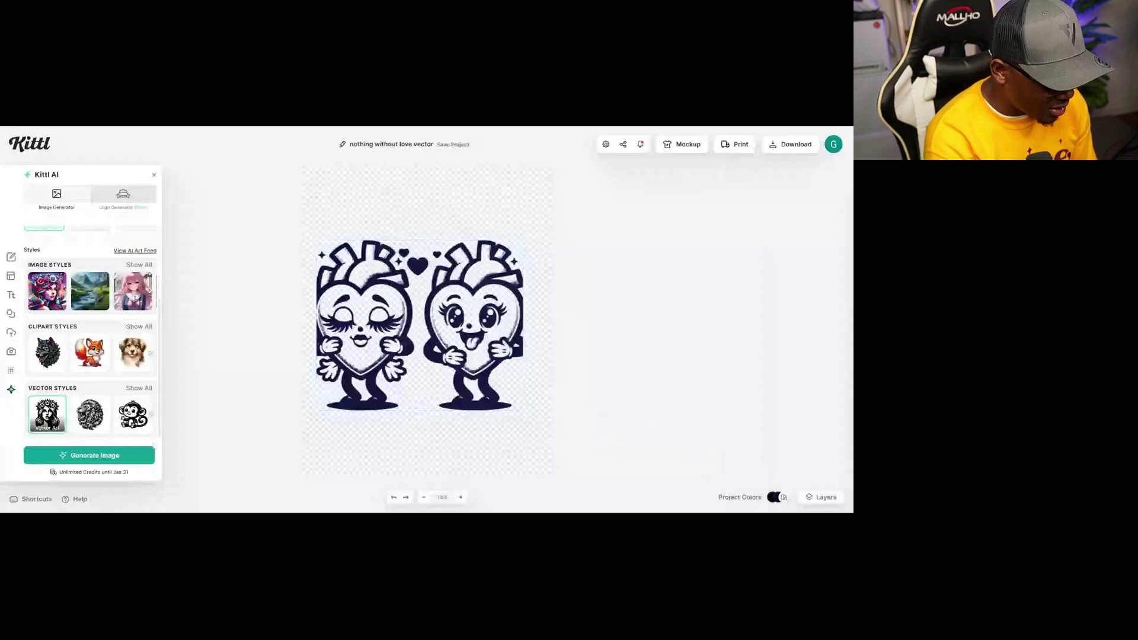
left_click(91, 456)
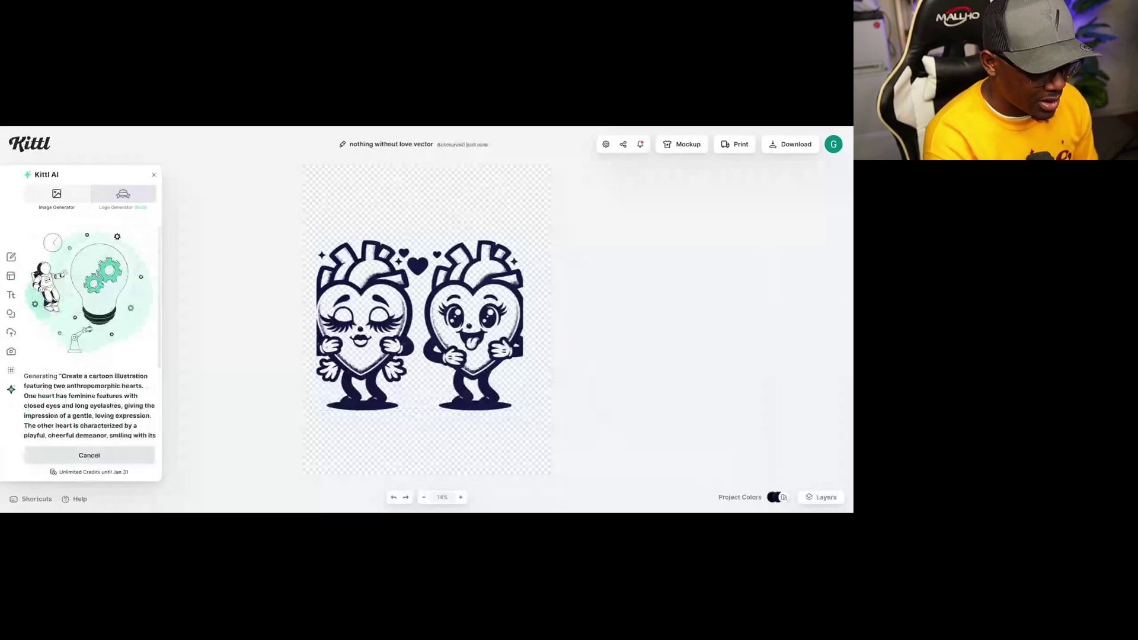
Delete the first two-hearts artwork and scale the new hugging-hearts line art up about 1.5x.
left_click(490, 363)
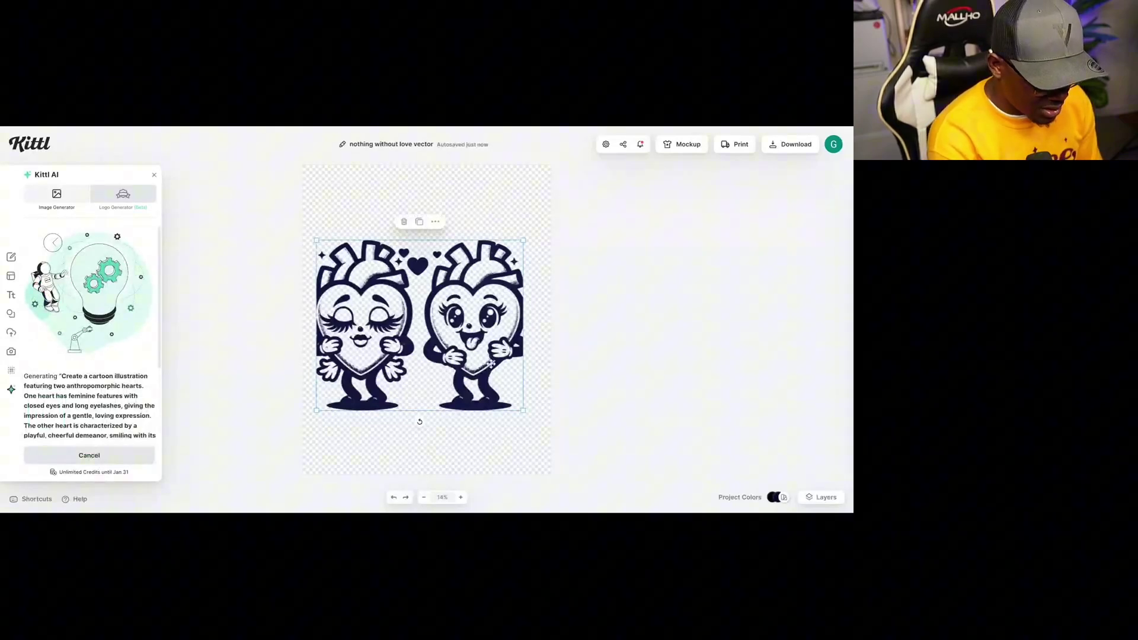
key("Delete")
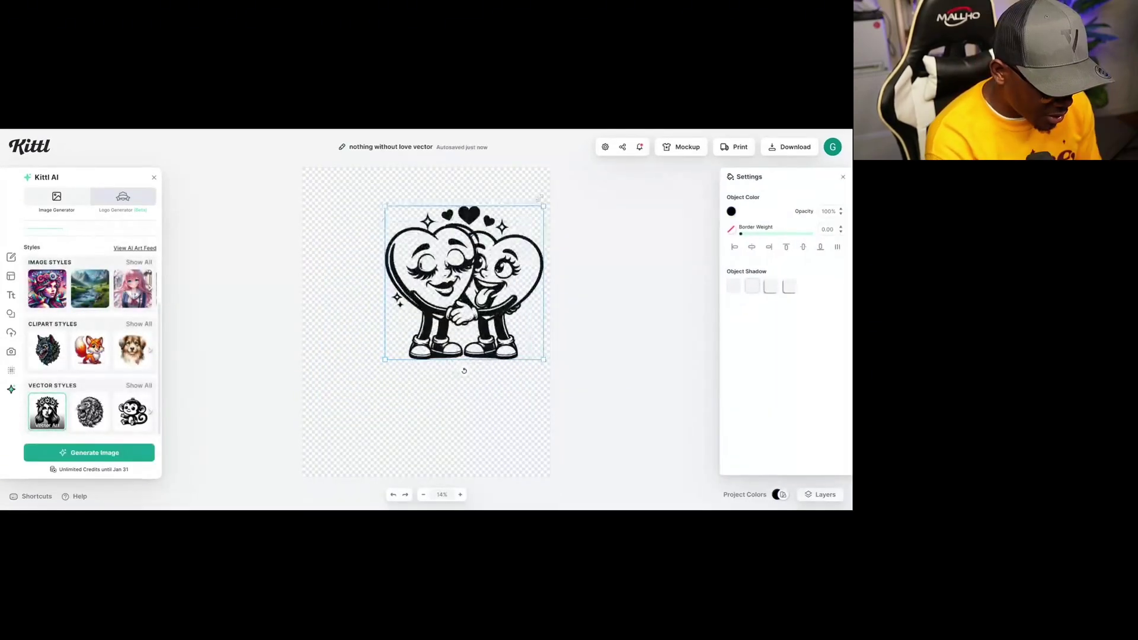
left_click_drag(385, 359, 310, 432)
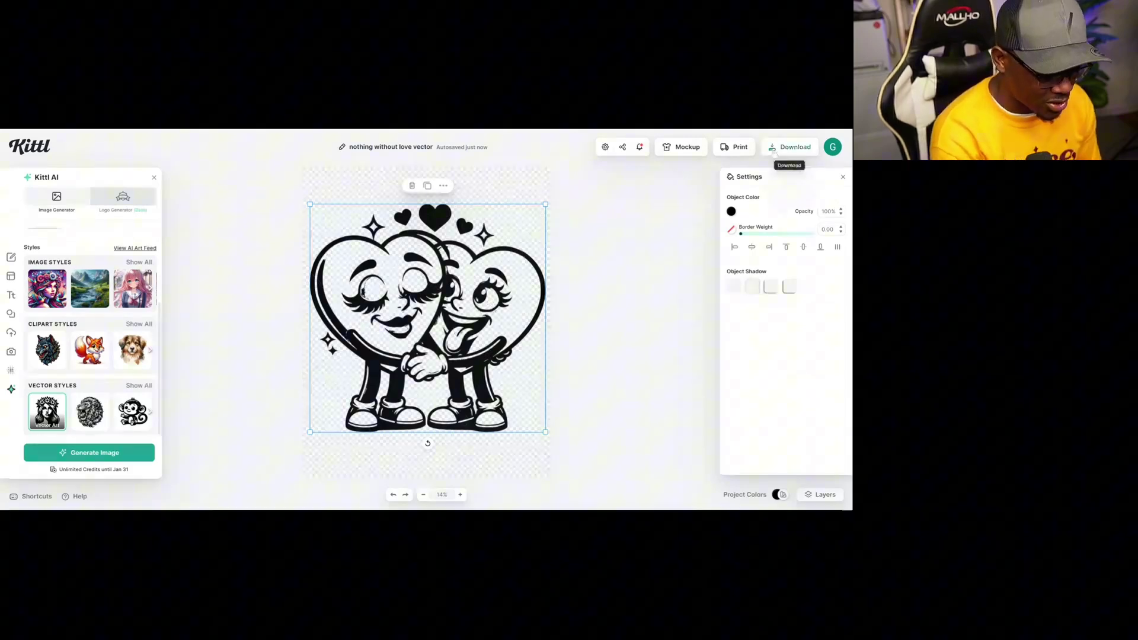
key("Escape")
left_click(514, 273)
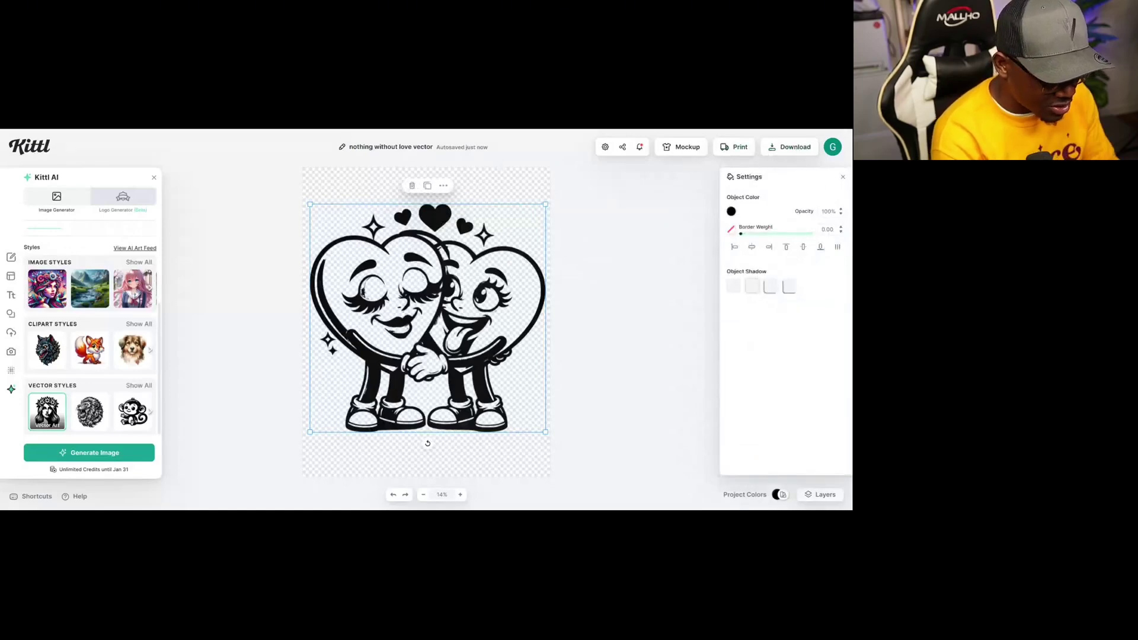
Rename the project from 'nothing without love vector' to 'love vector'.
left_click(375, 146)
left_click_drag(399, 147, 325, 155)
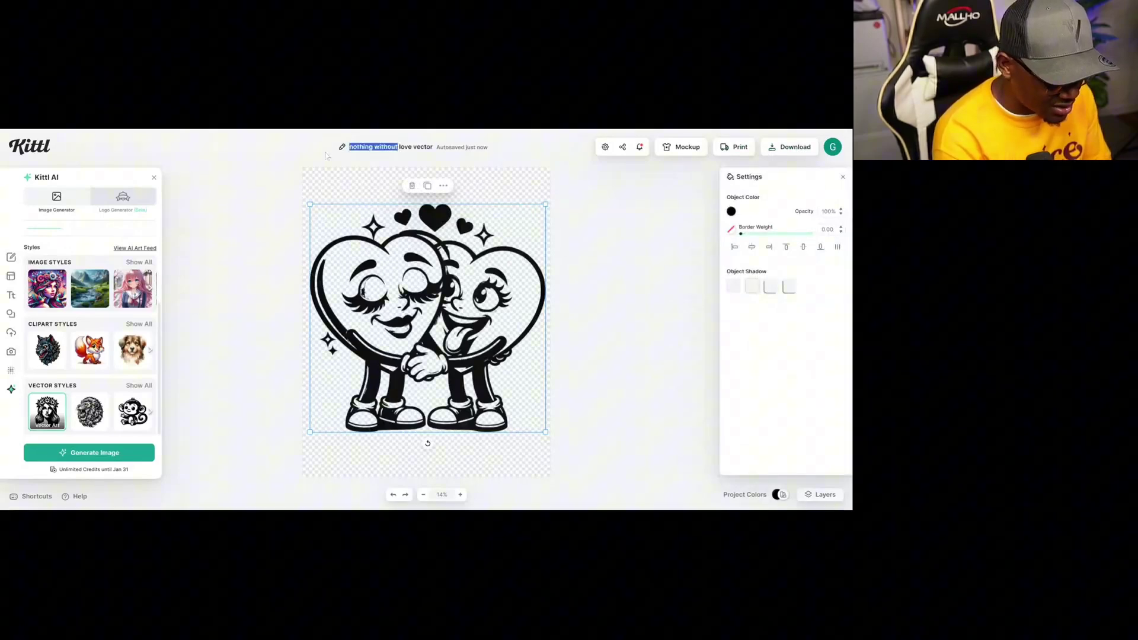
key("BackSpace")
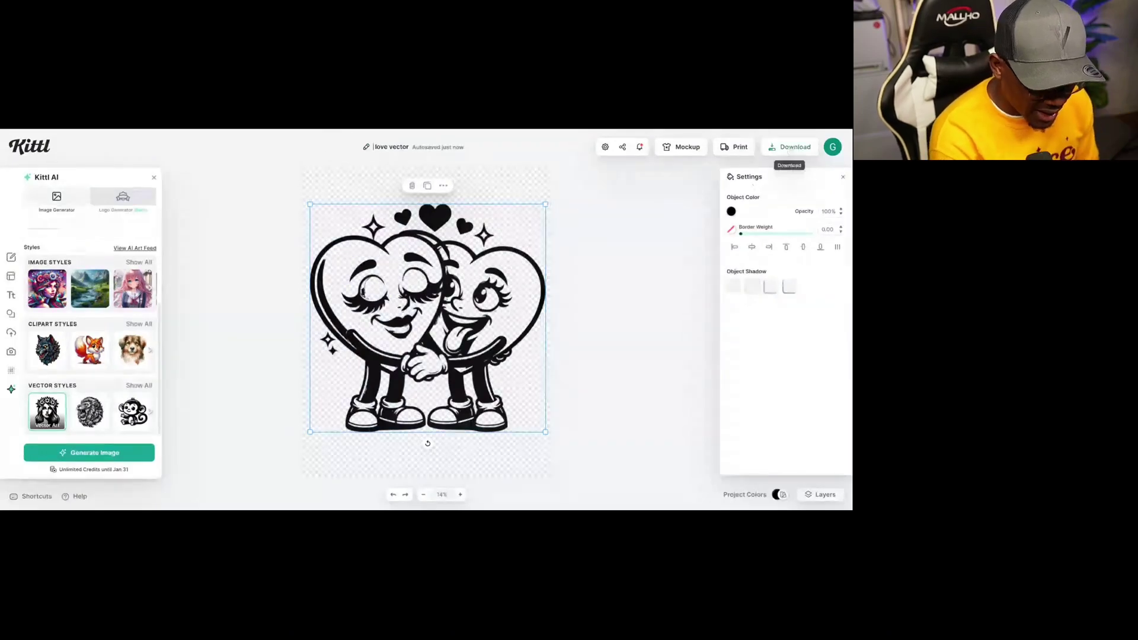
Export optimised, background-free 300 DPI PDF and PNG files, then delete the artwork.
left_click(789, 148)
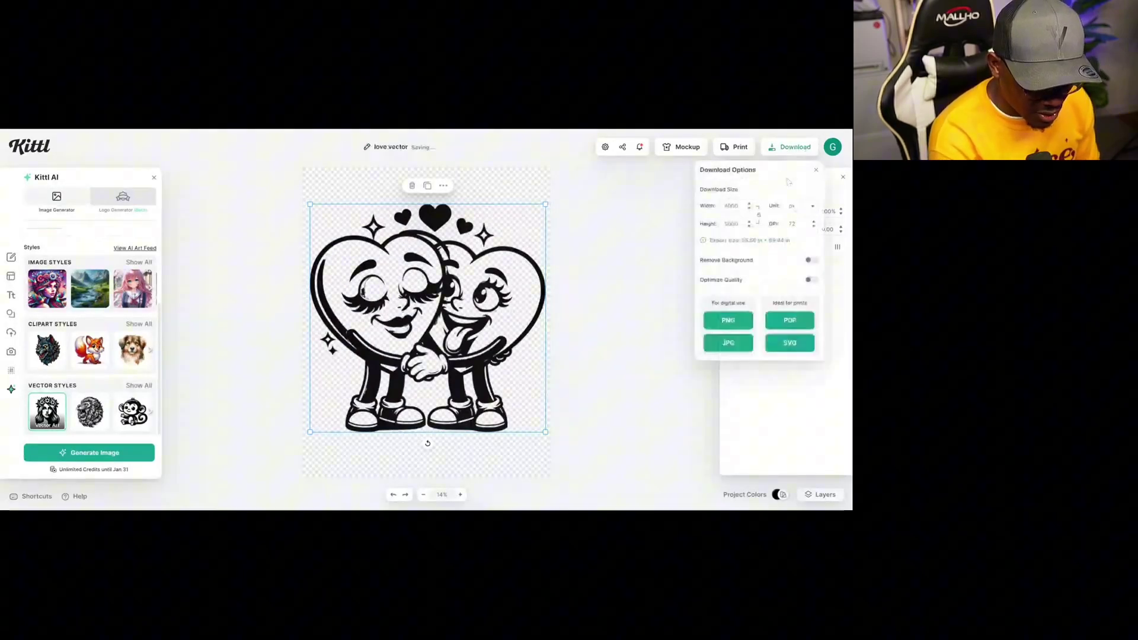
left_click(811, 280)
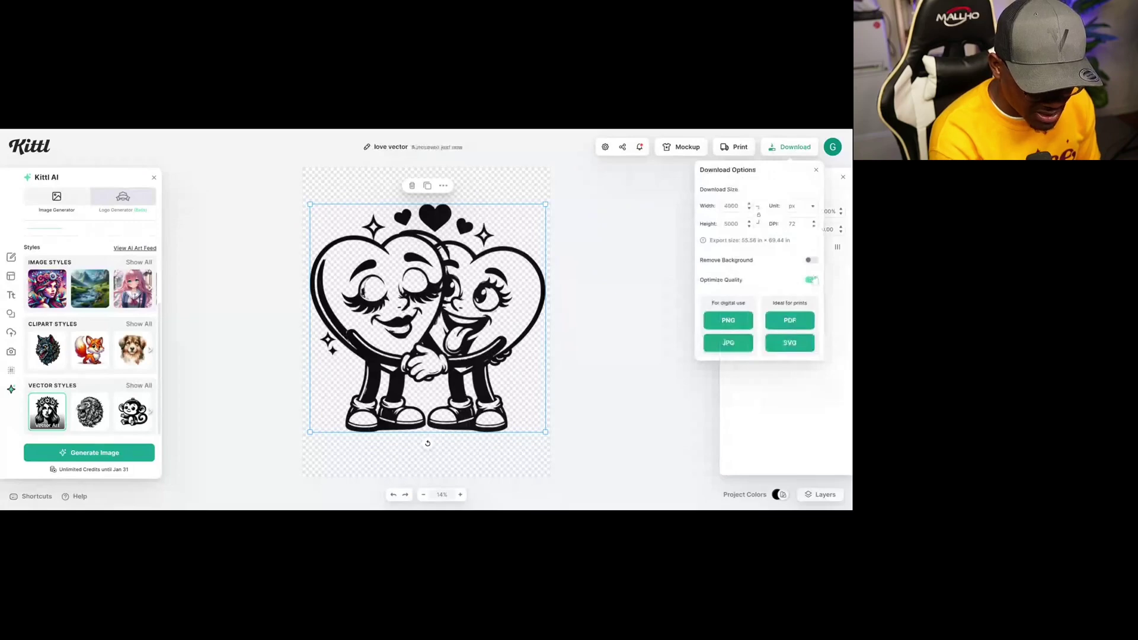
left_click(811, 261)
left_click(792, 223)
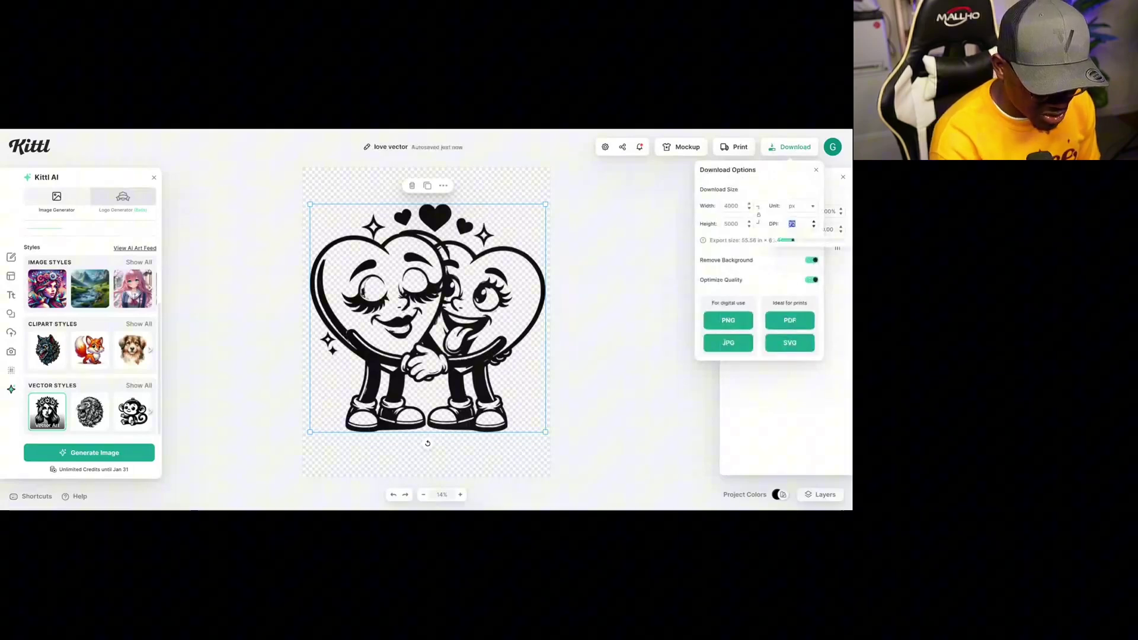
type("300")
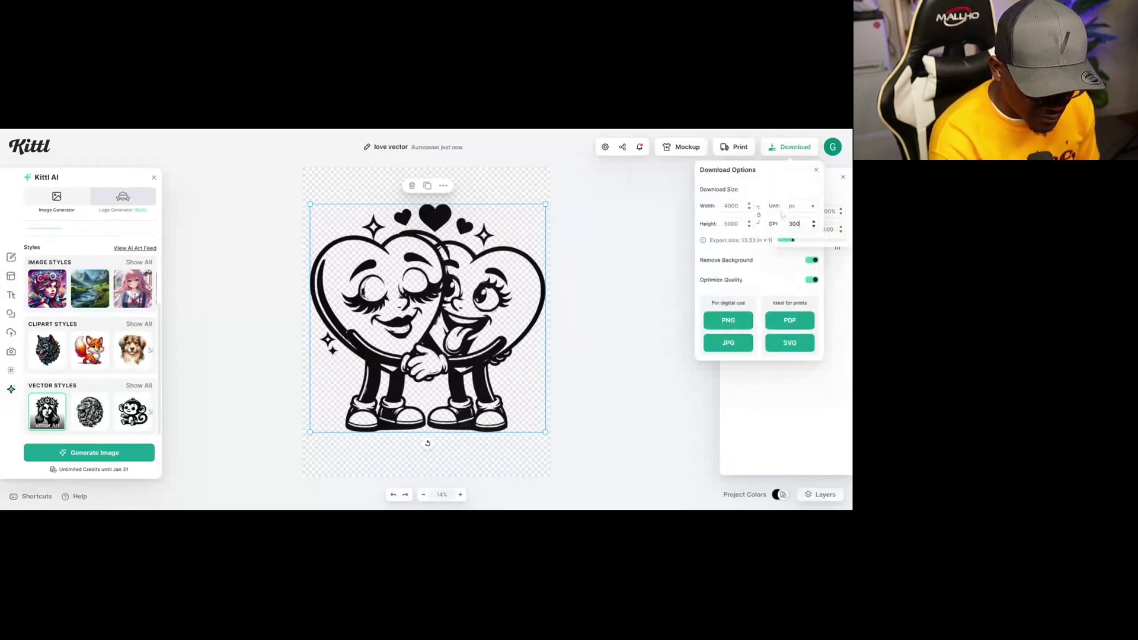
left_click(794, 234)
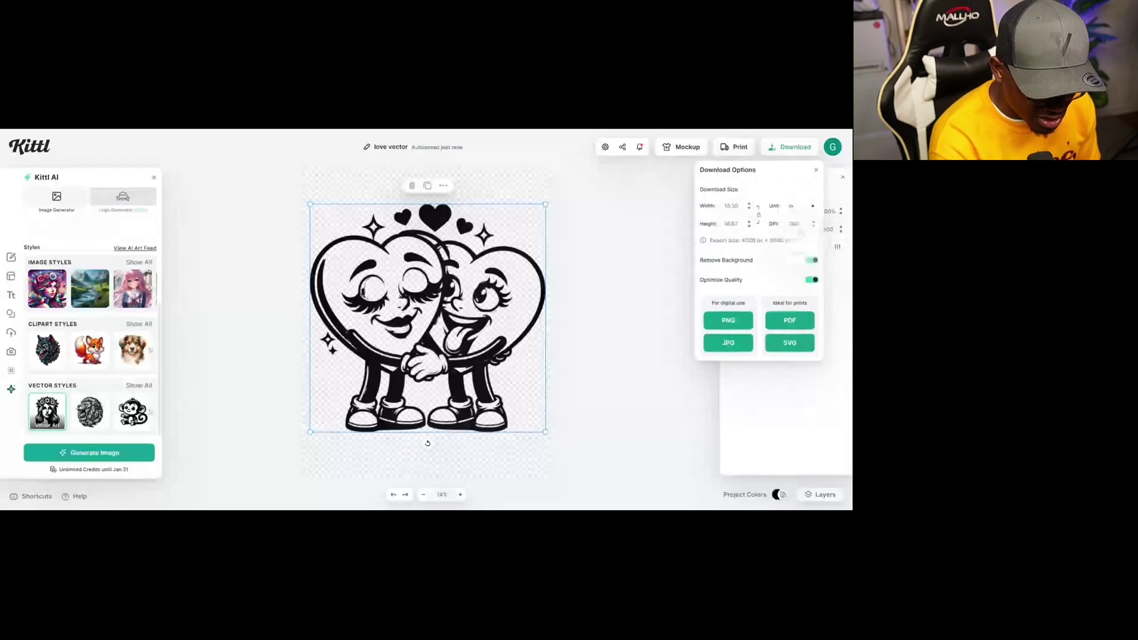
left_click(793, 325)
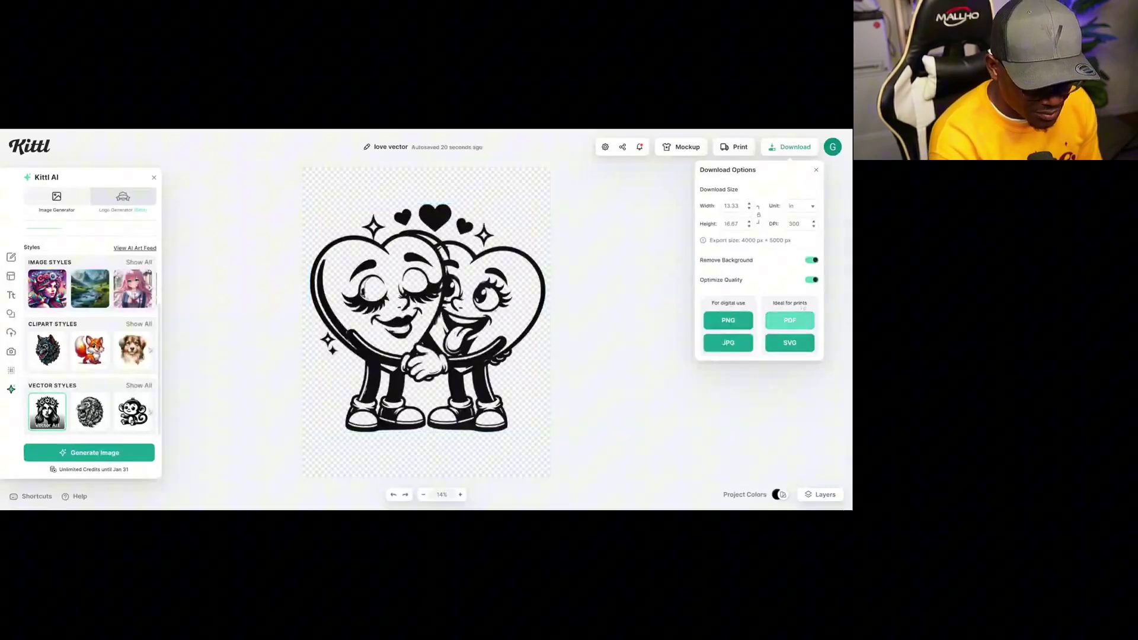
left_click(720, 321)
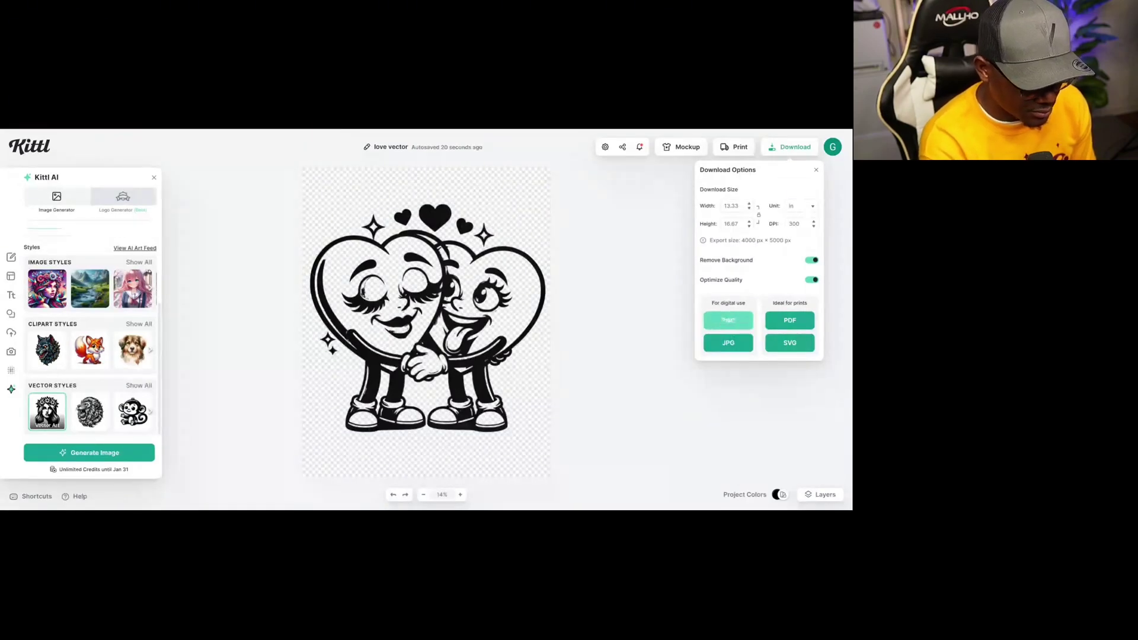
left_click(460, 359)
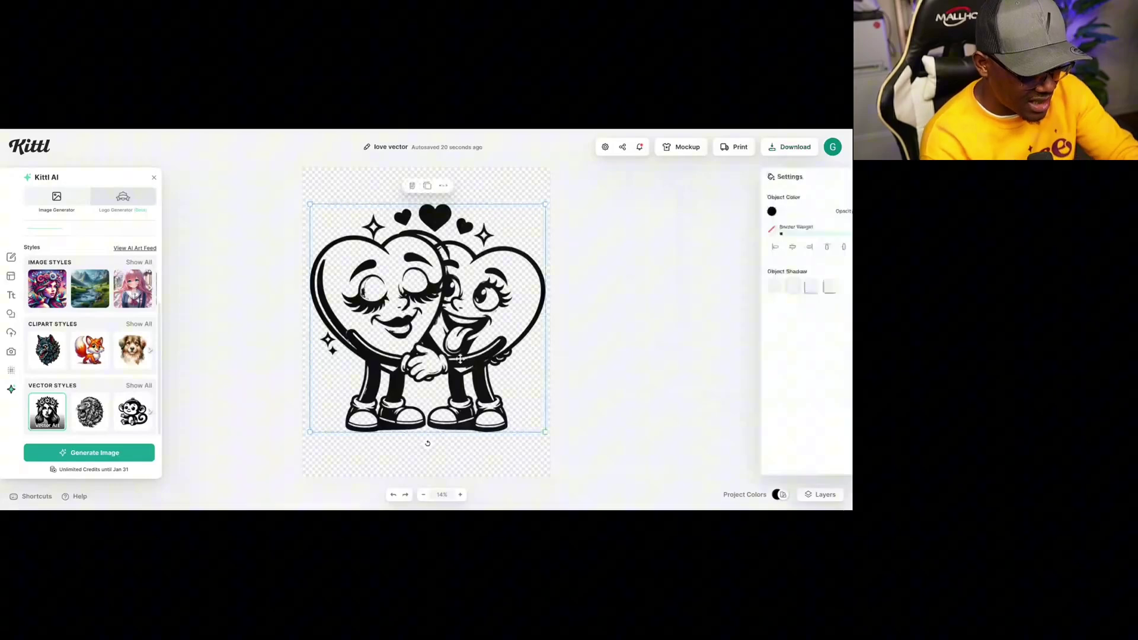
key("Delete")
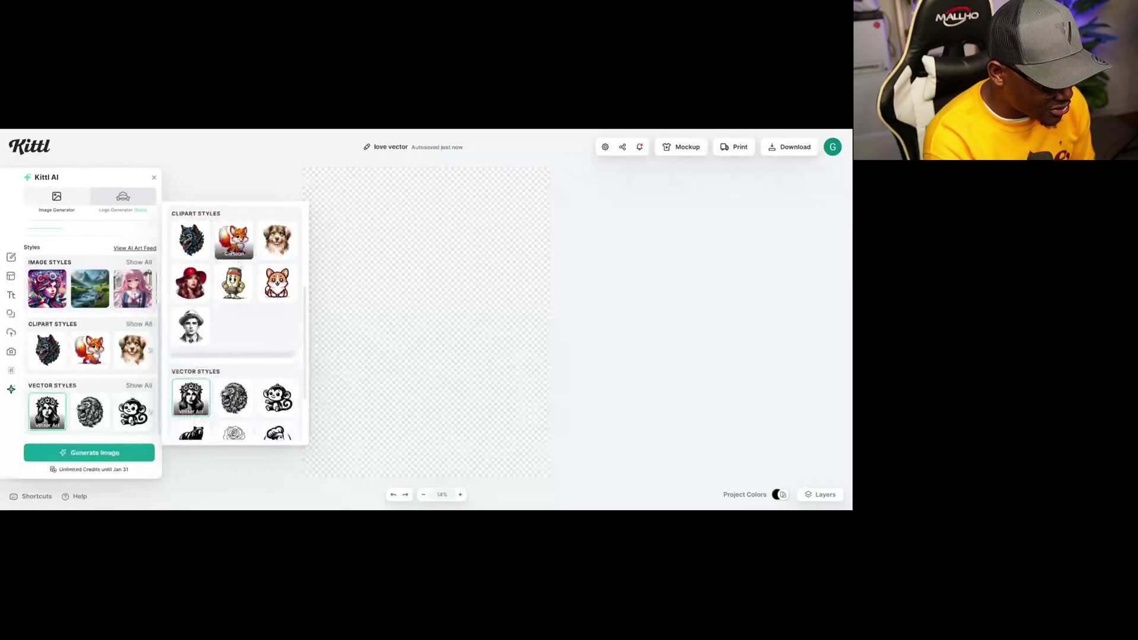
Generate Cartoon-style hugging hearts, enlarge the pink result to the artboard, then delete it.
left_click(236, 243)
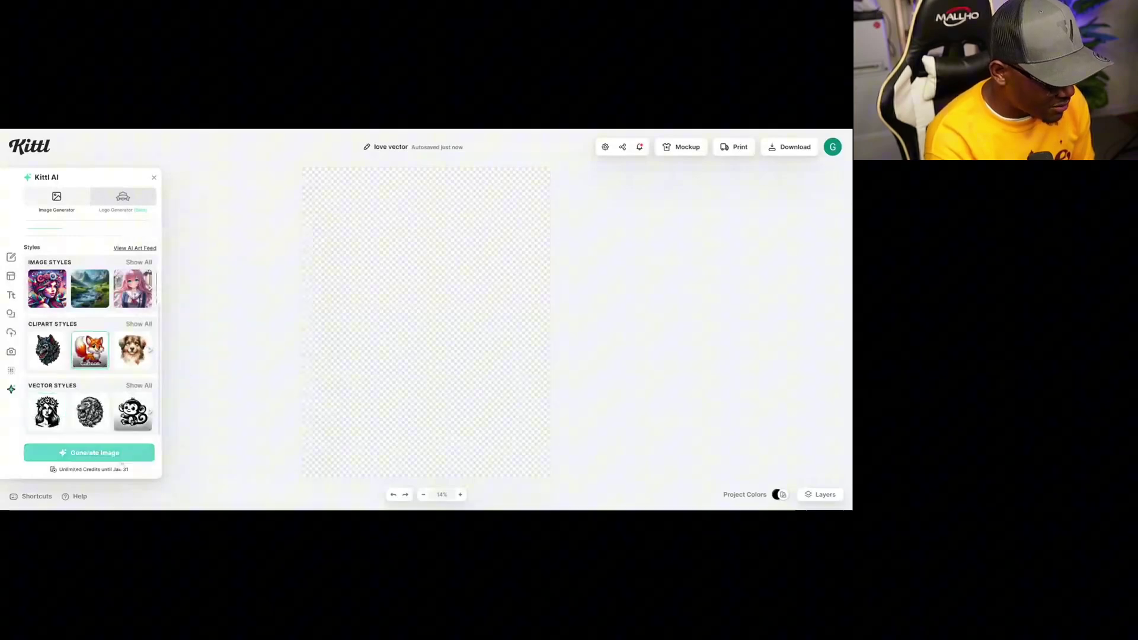
left_click(107, 458)
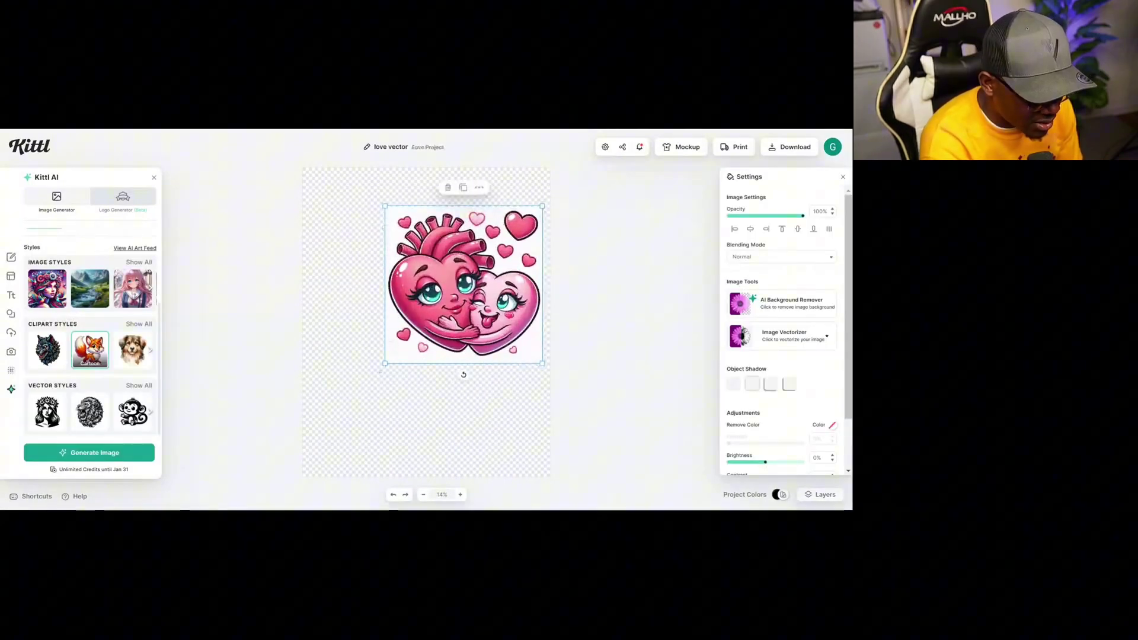
left_click_drag(385, 363, 344, 404)
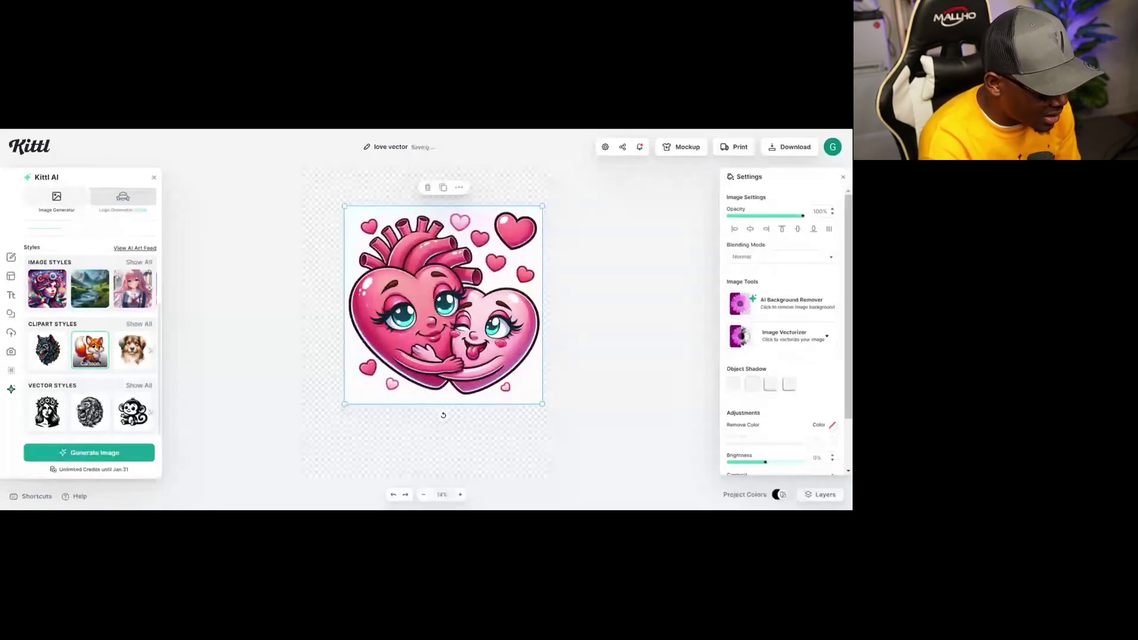
left_click_drag(345, 405, 313, 450)
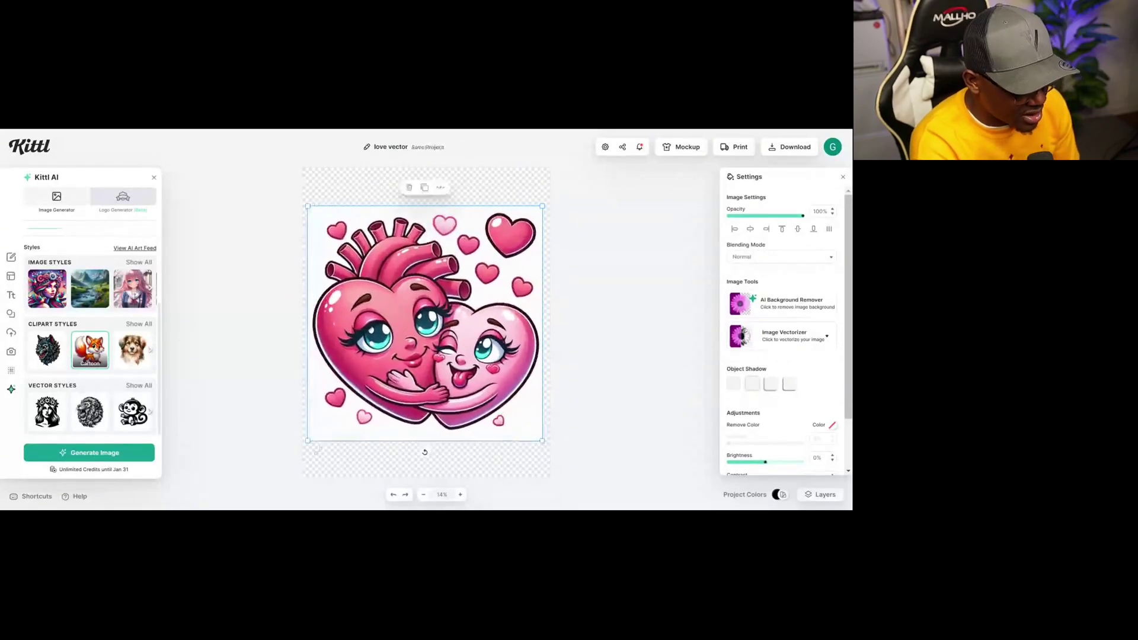
left_click(625, 308)
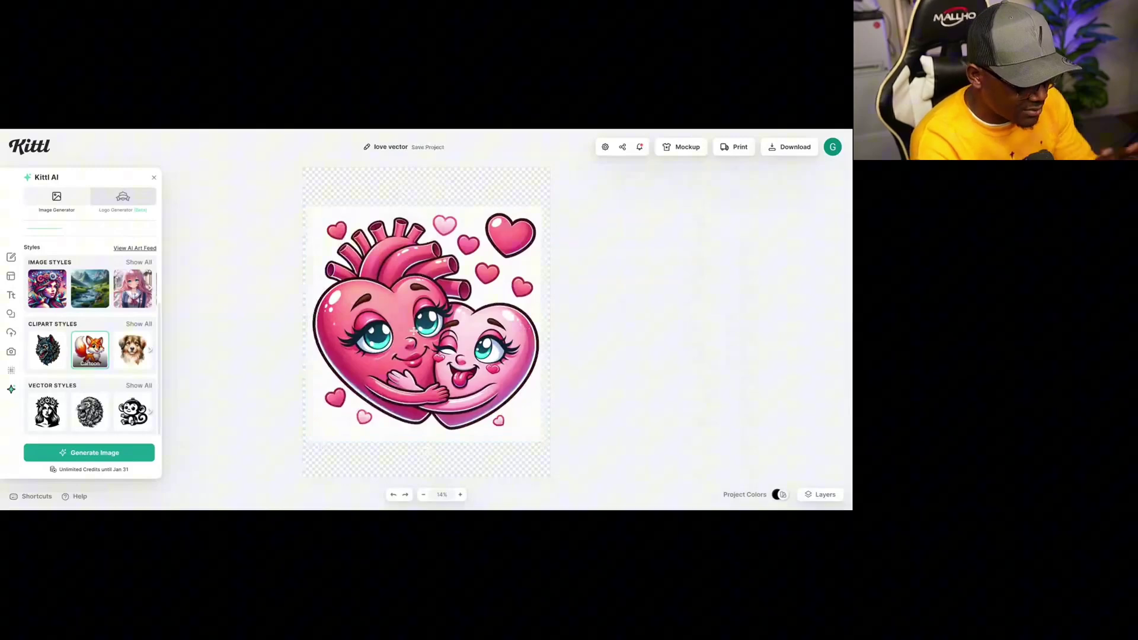
left_click(393, 335)
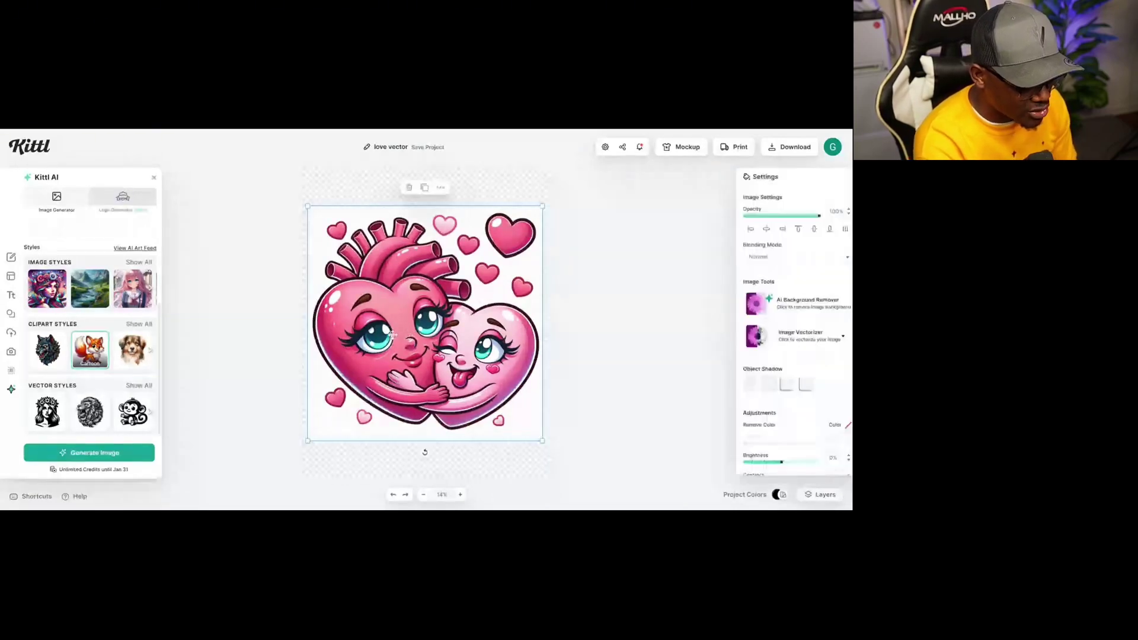
key("Delete")
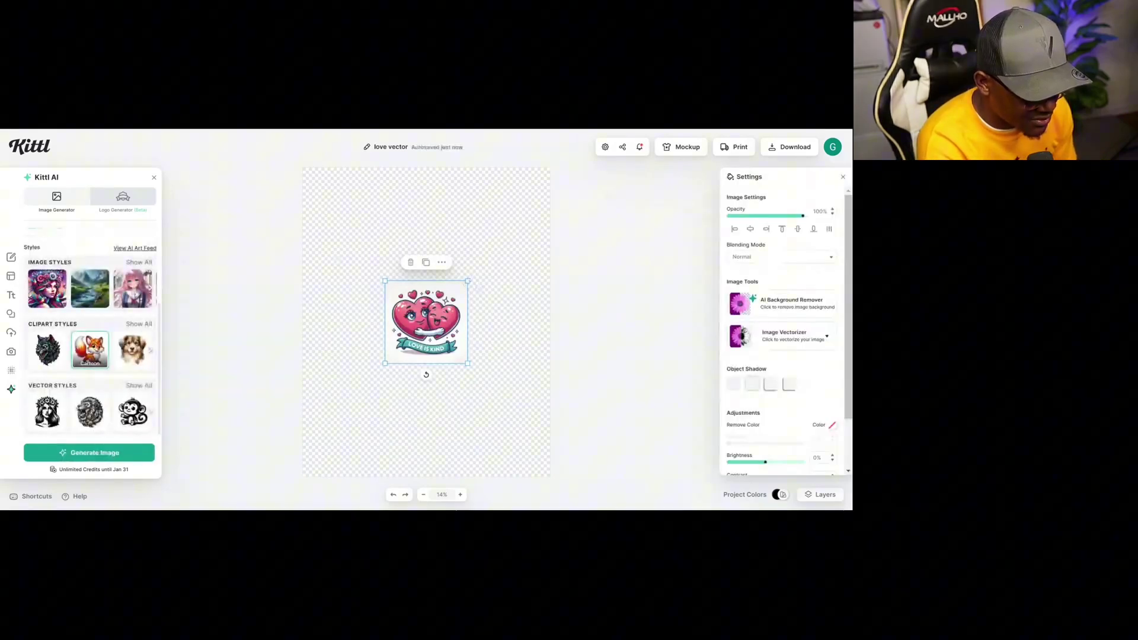
Enlarge the LOVE IS KIND hearts image to fill the artboard and centre it.
left_click_drag(468, 281, 544, 205)
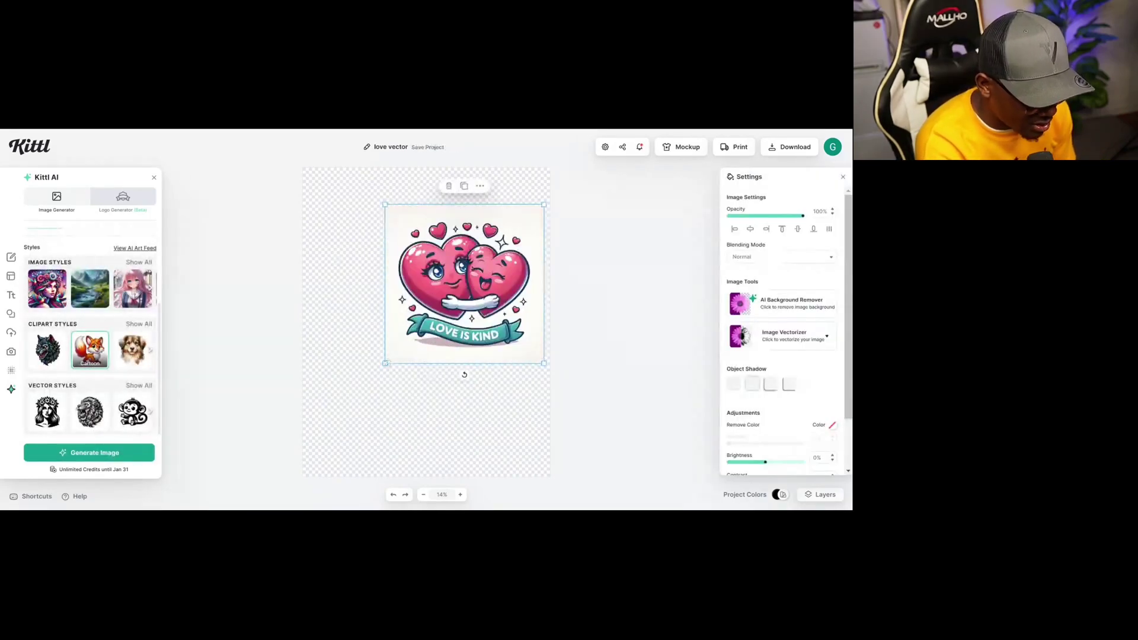
left_click_drag(386, 364, 318, 430)
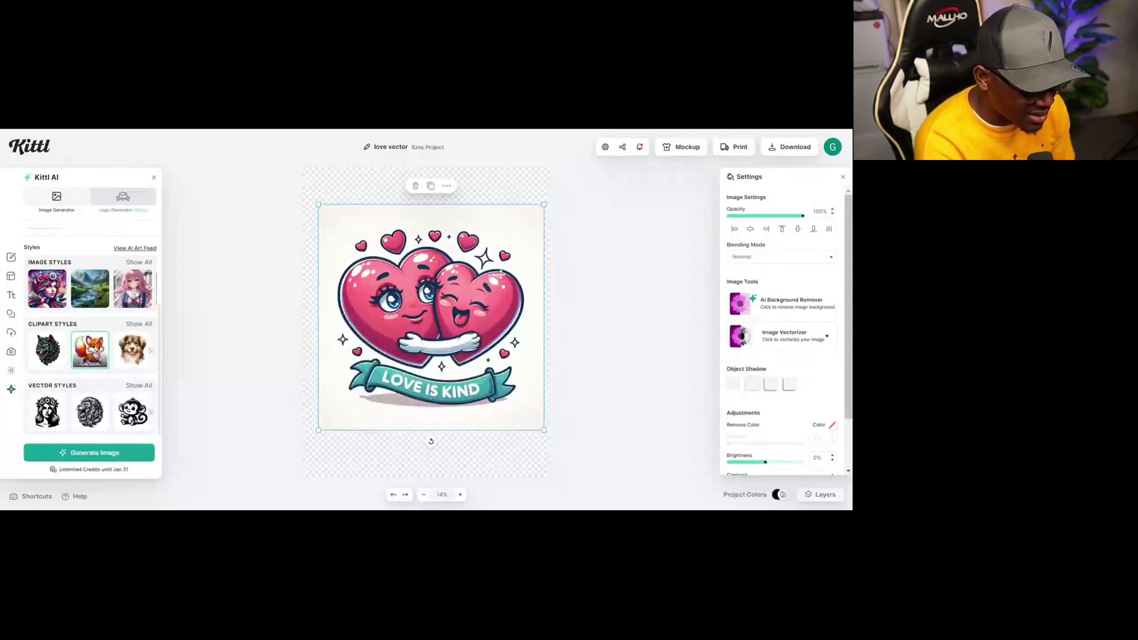
left_click_drag(455, 300, 448, 300)
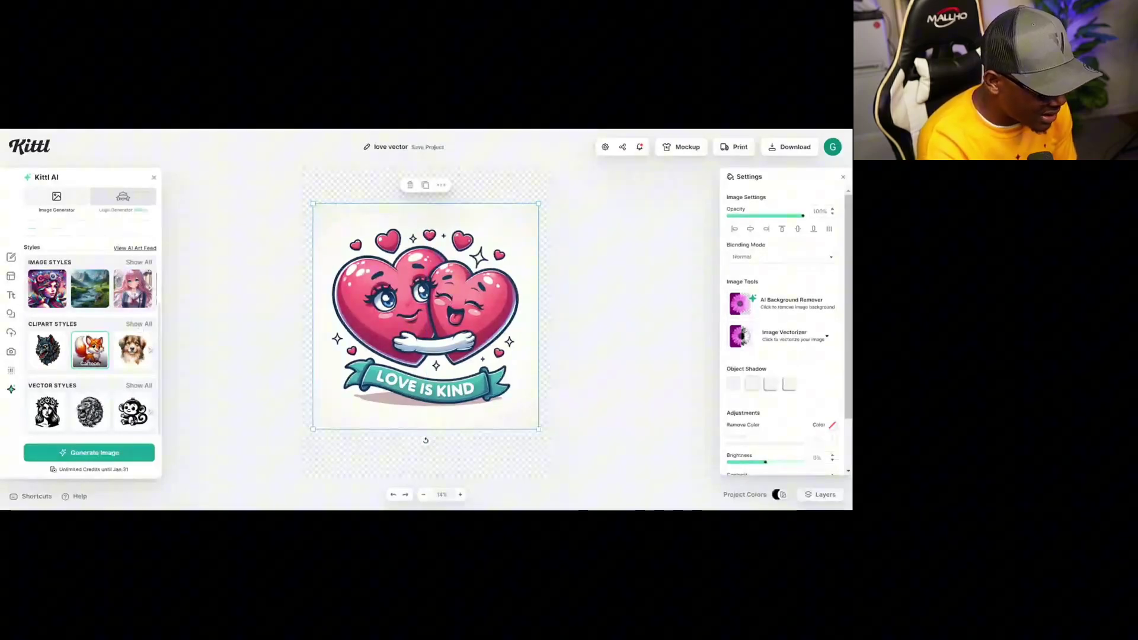
Switch to the Mascot clipart style, generate a new hearts image, and remove its background.
left_click(139, 323)
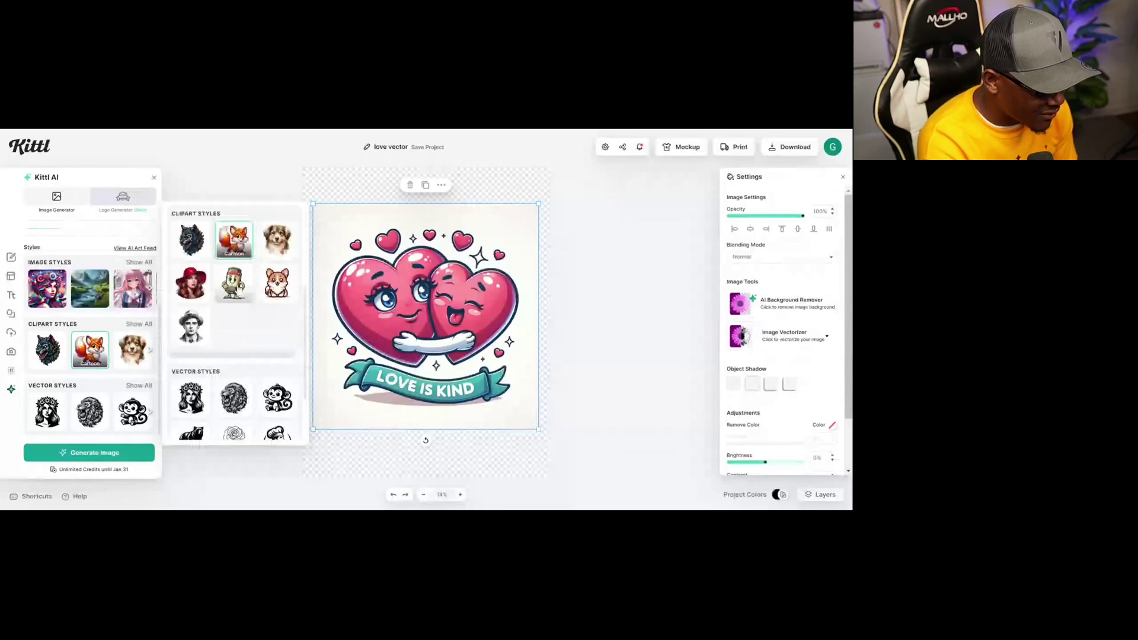
left_click(236, 285)
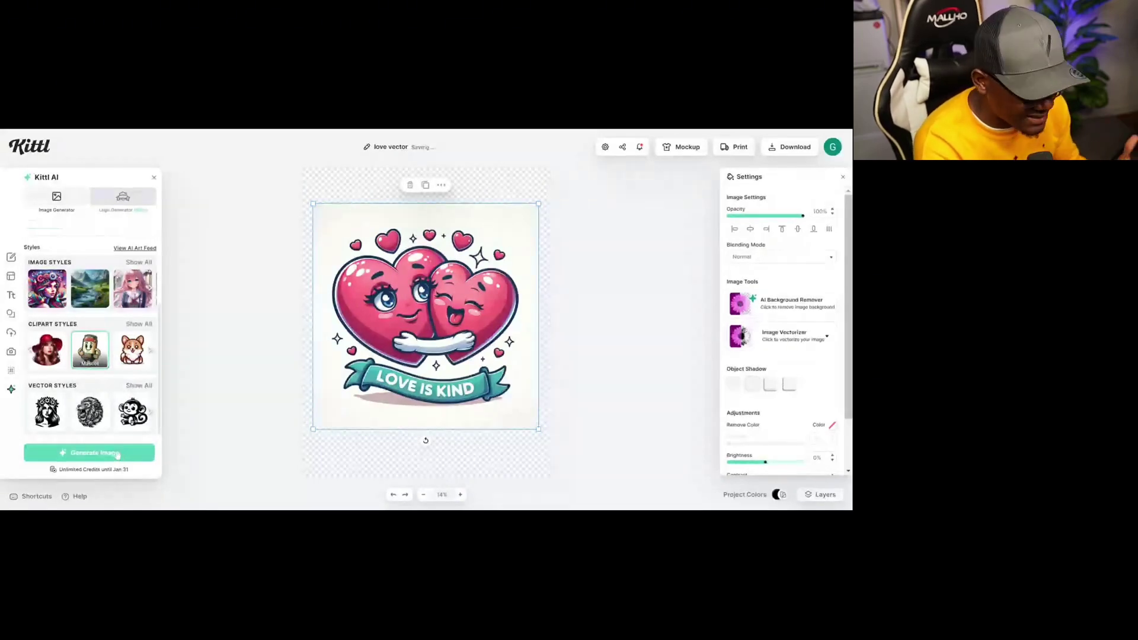
left_click(119, 454)
left_click(779, 306)
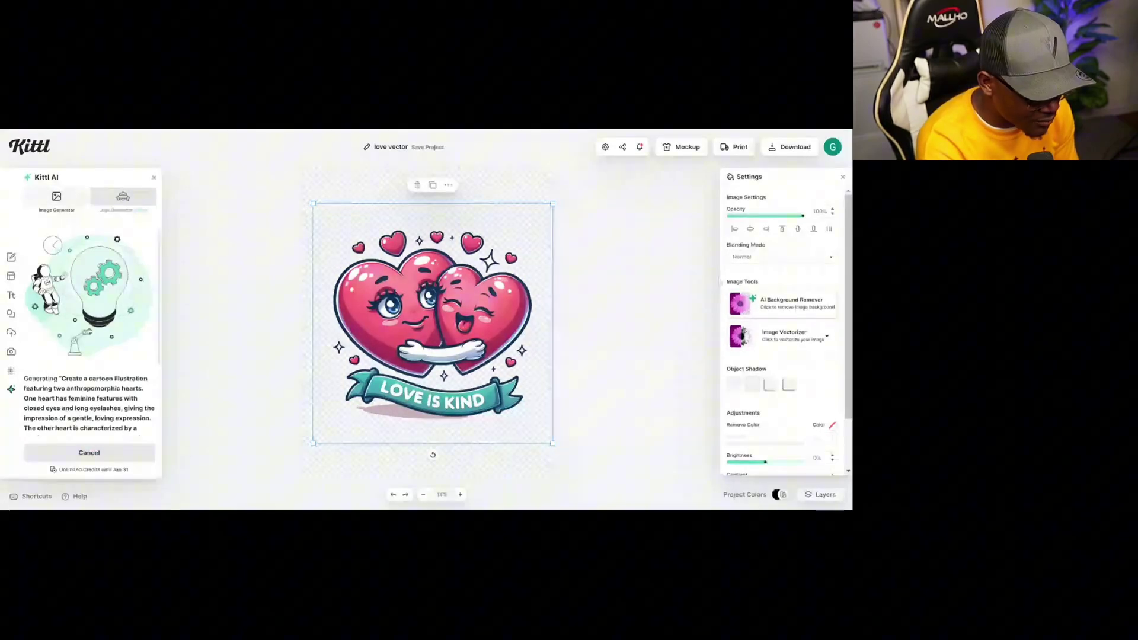
left_click_drag(471, 336, 495, 300)
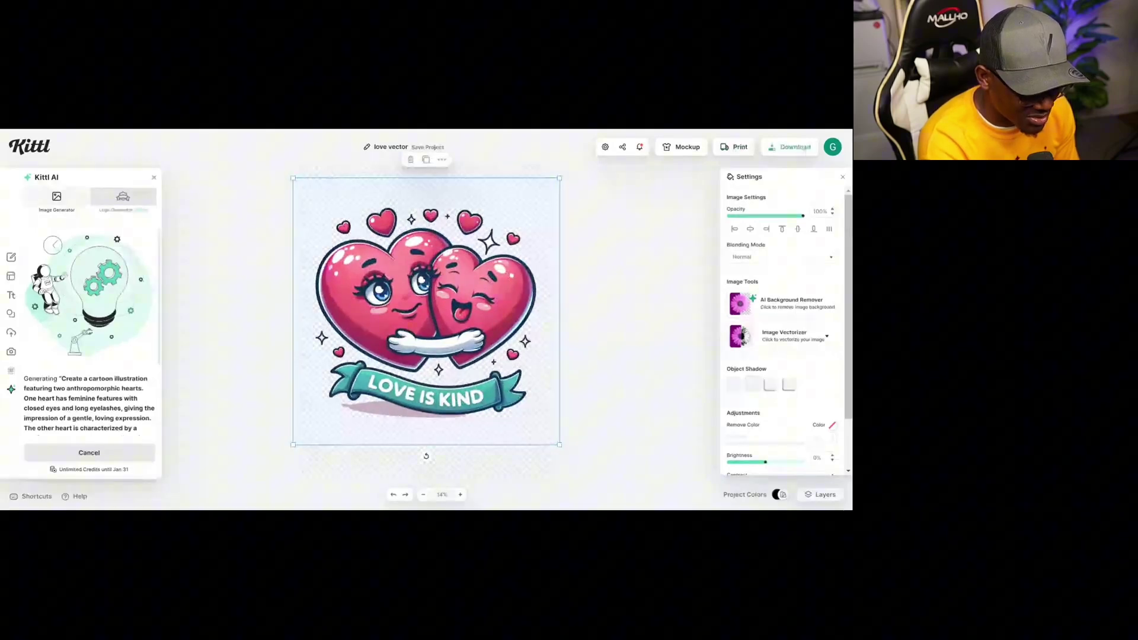
left_click(794, 147)
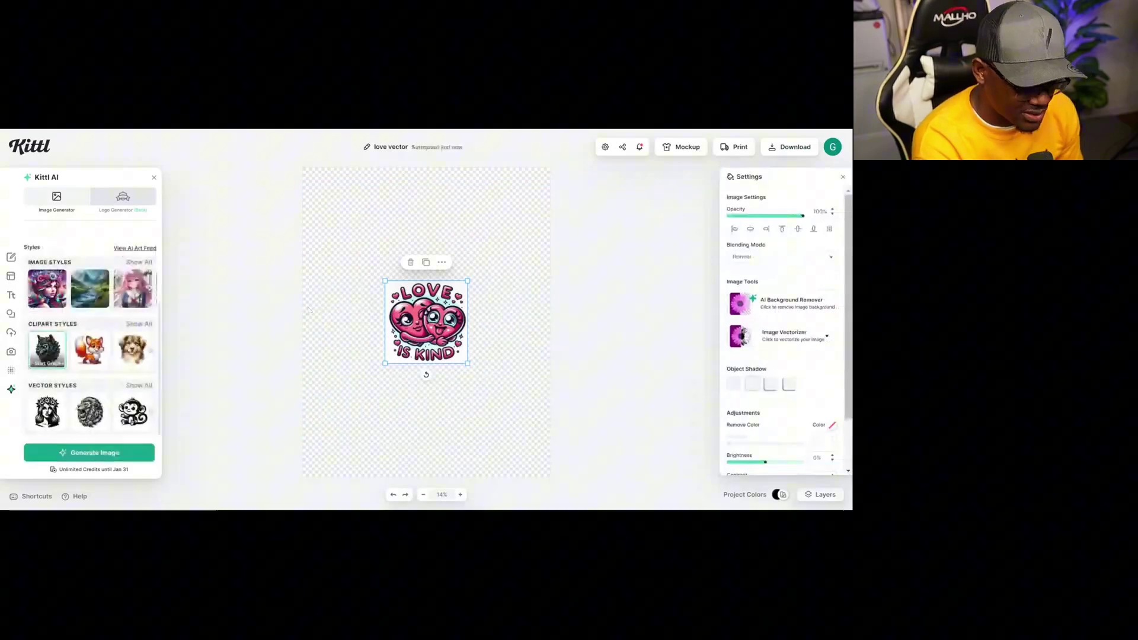
Scale the new hearts sticker up to fill the artboard and nudge it into place.
left_click_drag(468, 281, 537, 212)
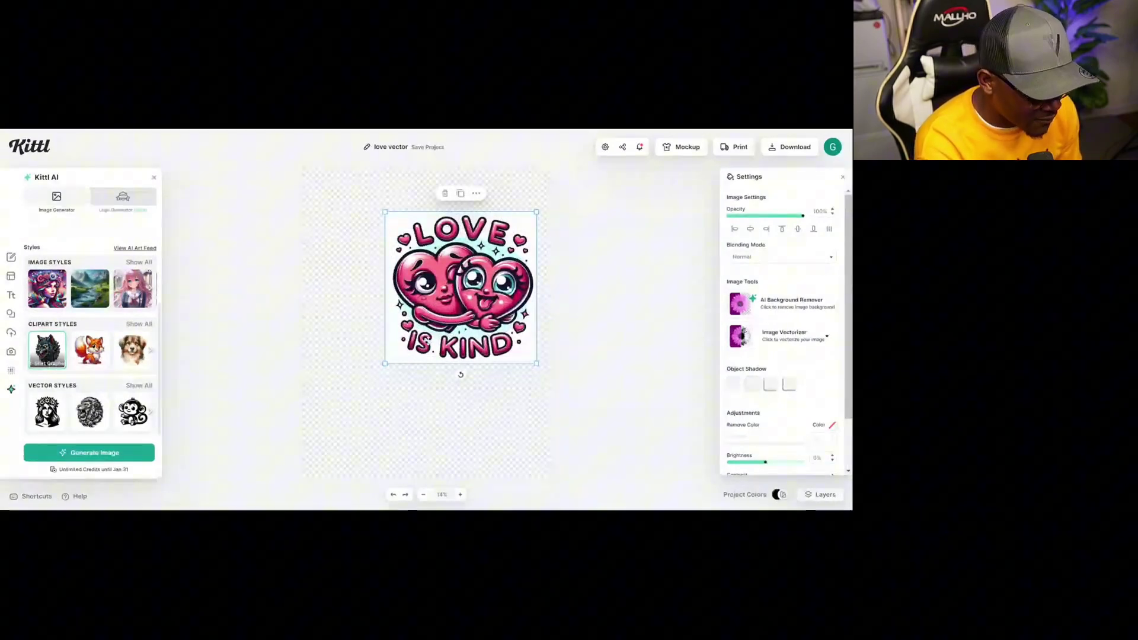
left_click_drag(386, 363, 341, 408)
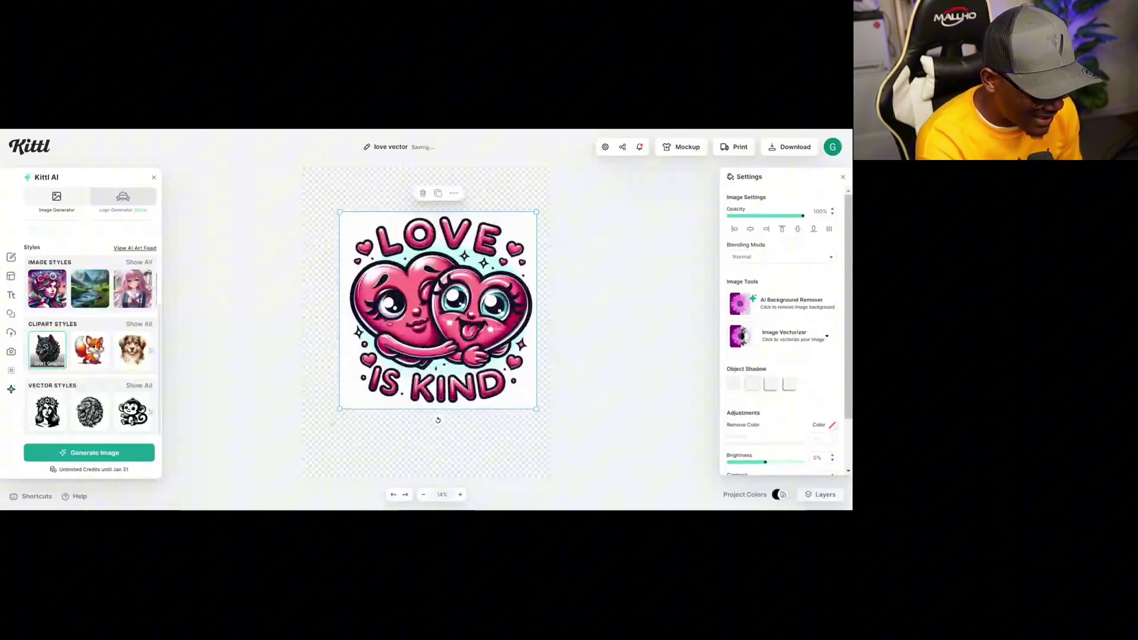
left_click_drag(341, 407, 309, 440)
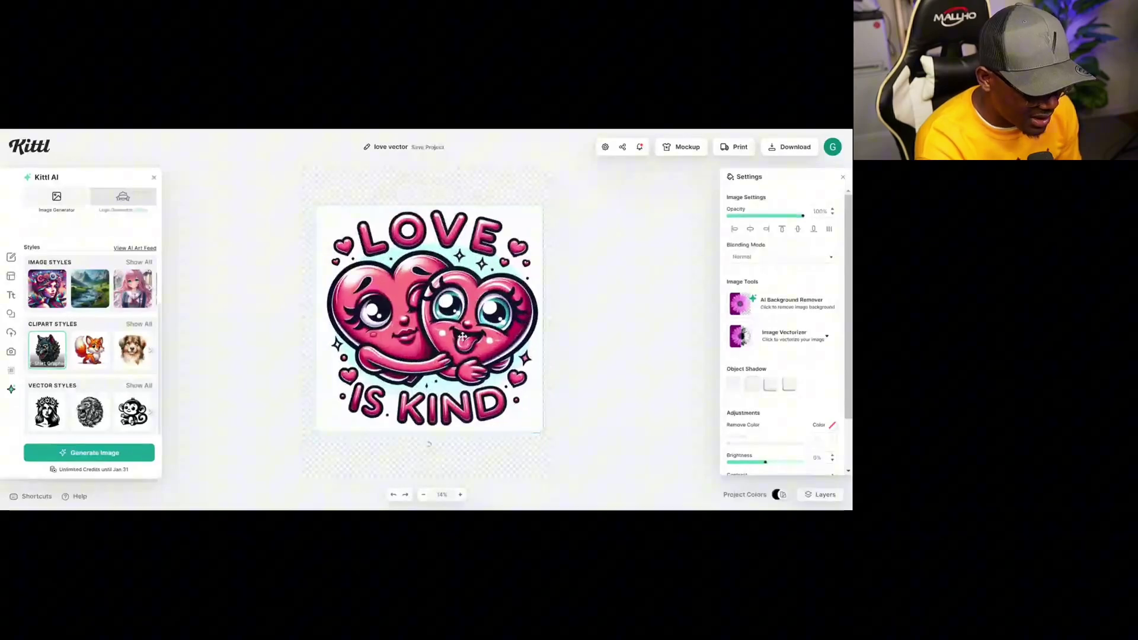
left_click_drag(454, 343, 448, 337)
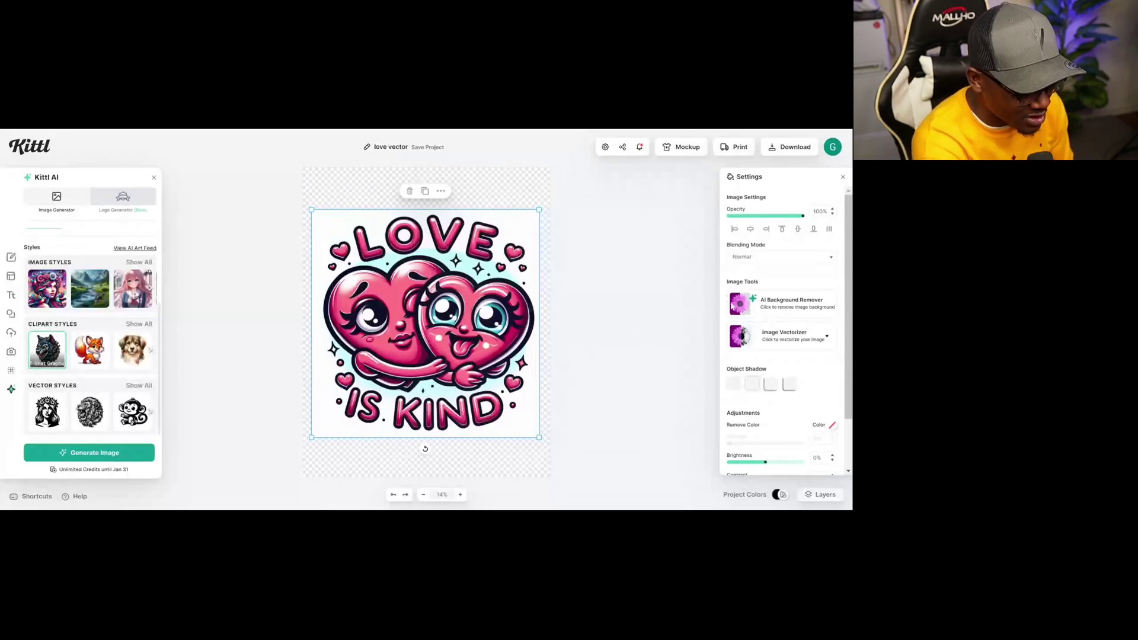
Strip the sticker's background, enlarge it slightly, and preview it on the t-shirt mockup.
left_click(792, 303)
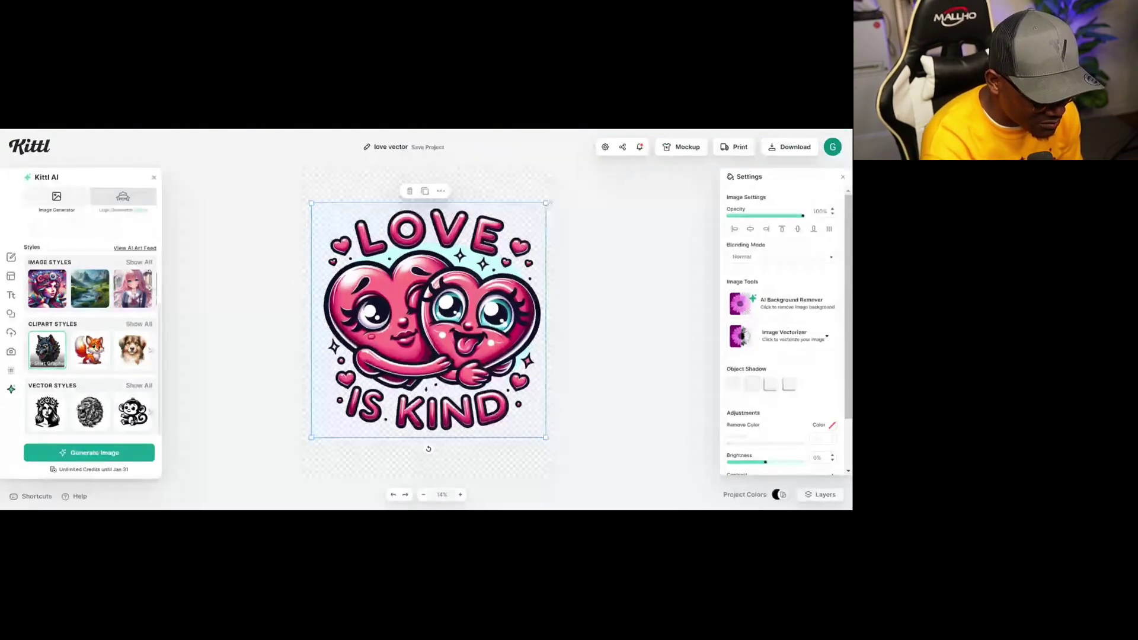
left_click_drag(546, 202, 551, 198)
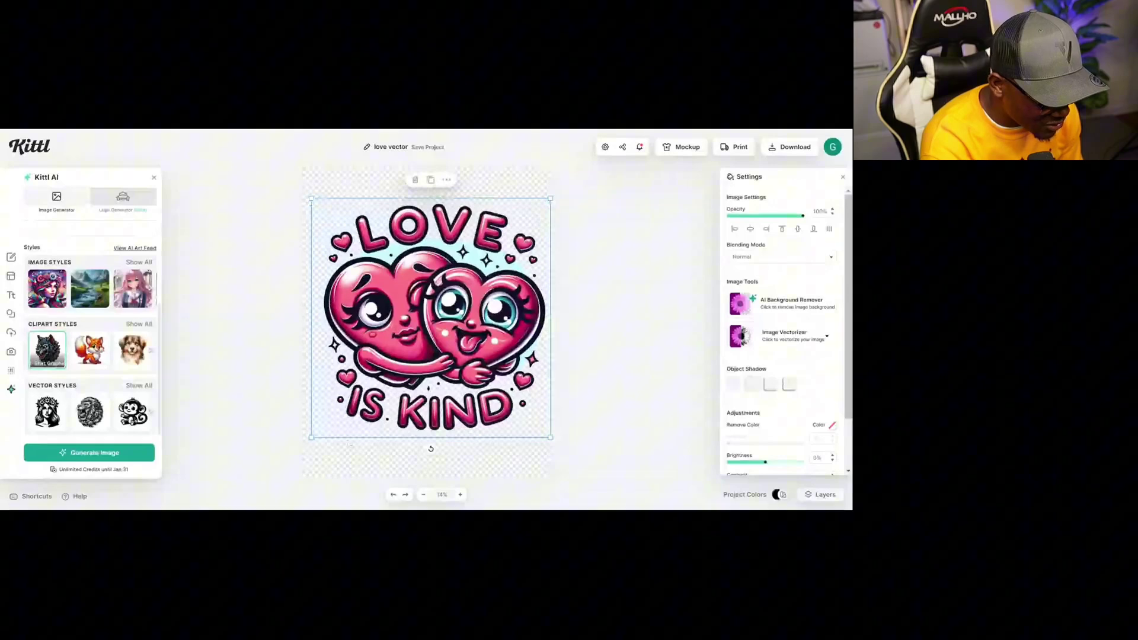
left_click(683, 153)
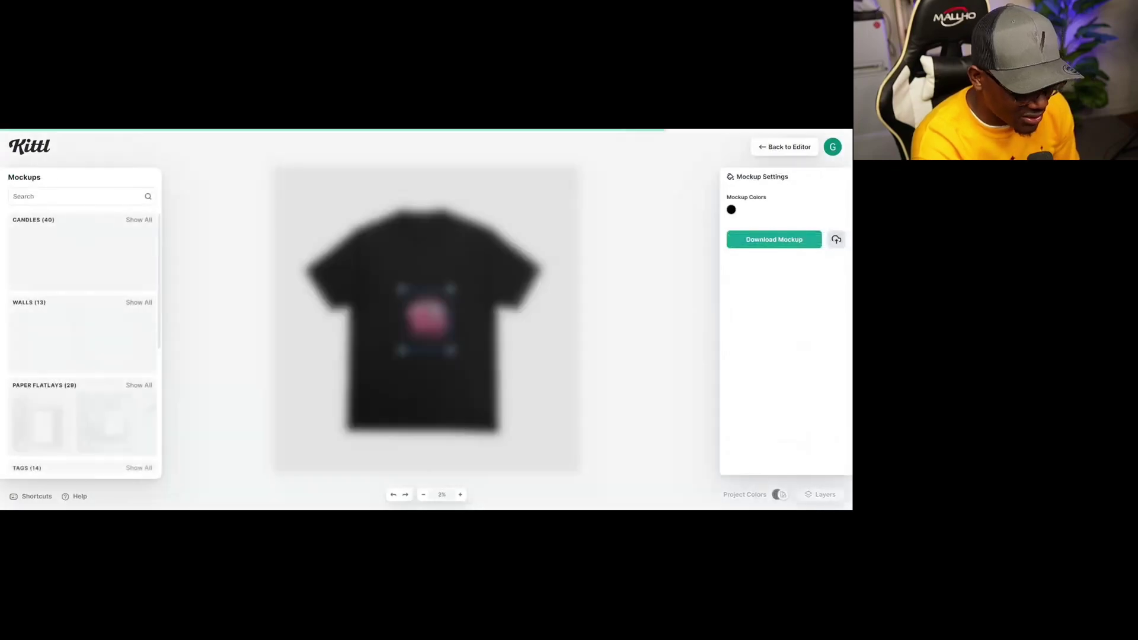
Reposition the design on the black t-shirt and download the mockup.
left_click_drag(437, 292, 439, 295)
left_click(636, 265)
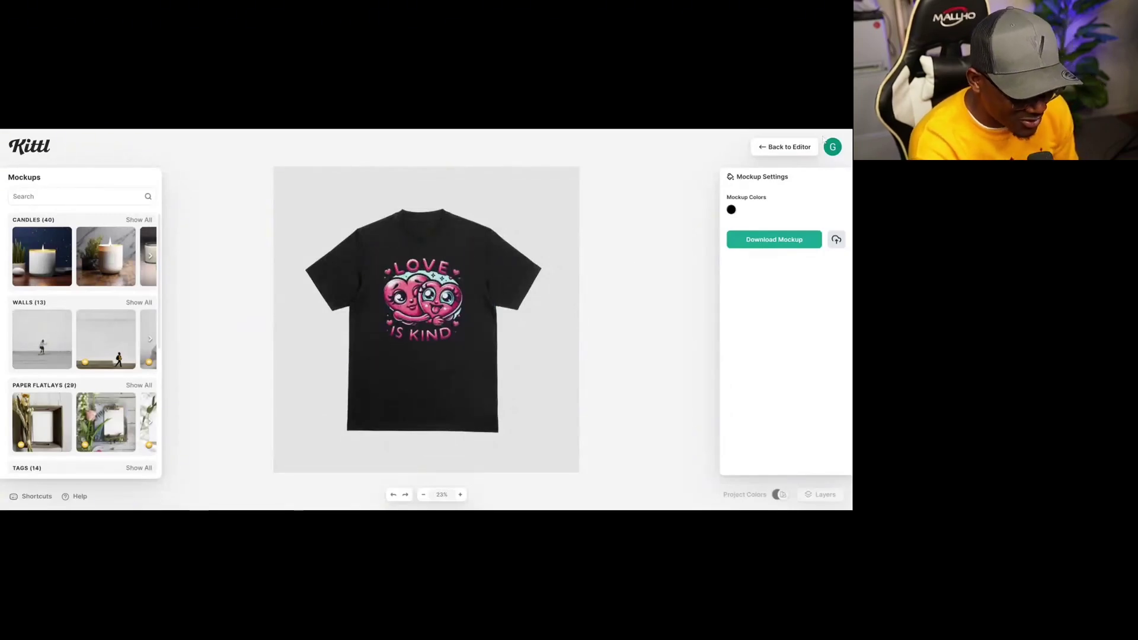
left_click(769, 242)
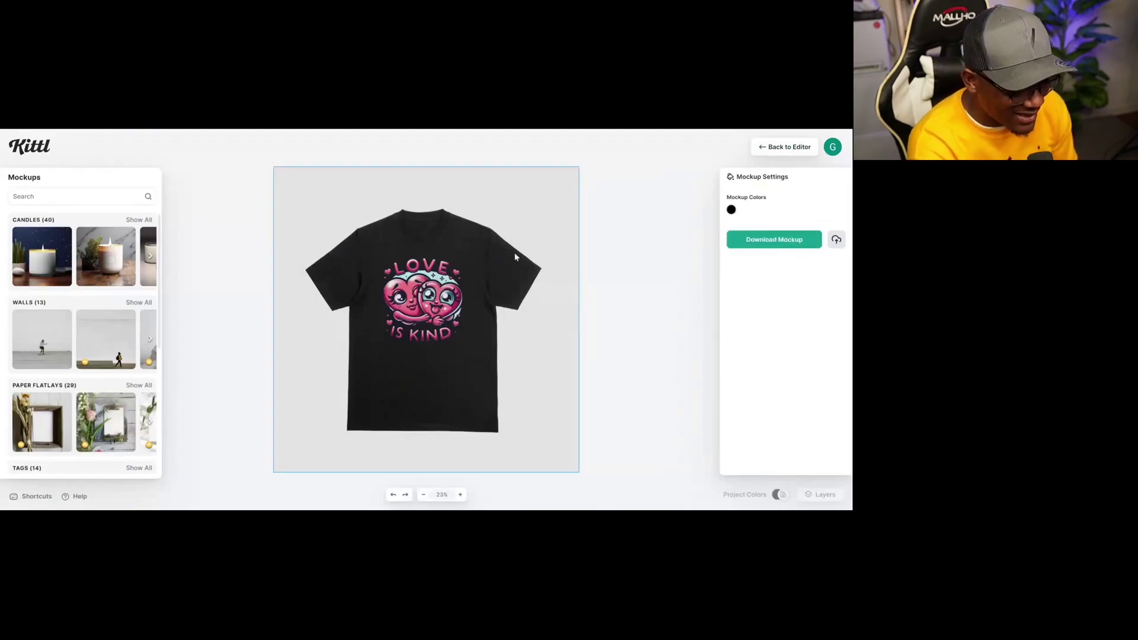
Return to the editor and export the 'love is kind 3' design as a PNG.
left_click(773, 149)
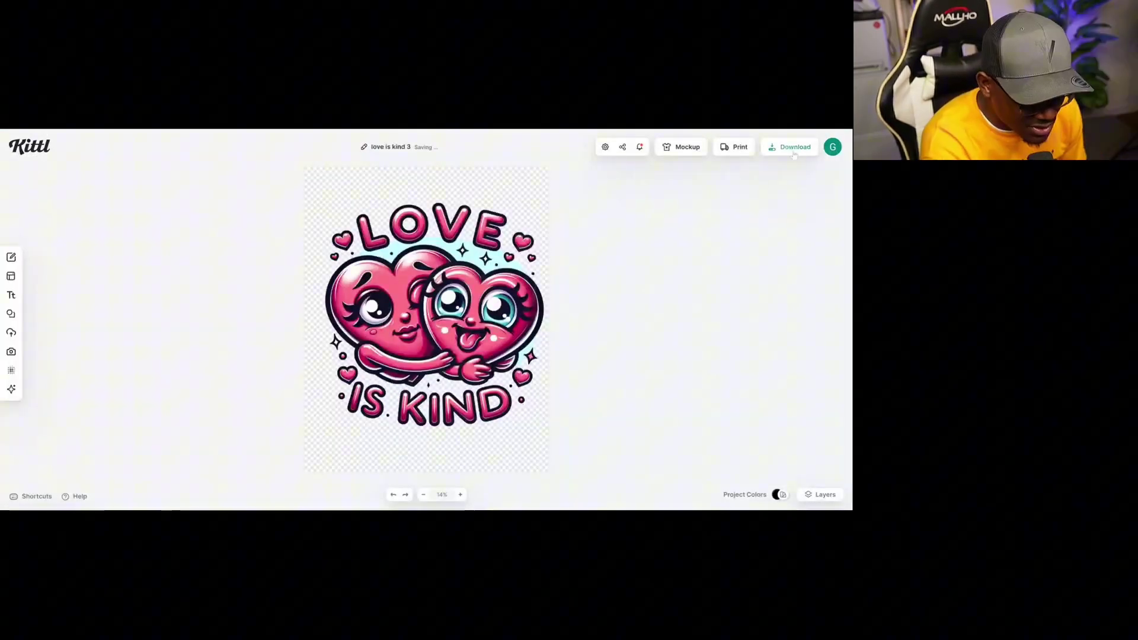
left_click(791, 148)
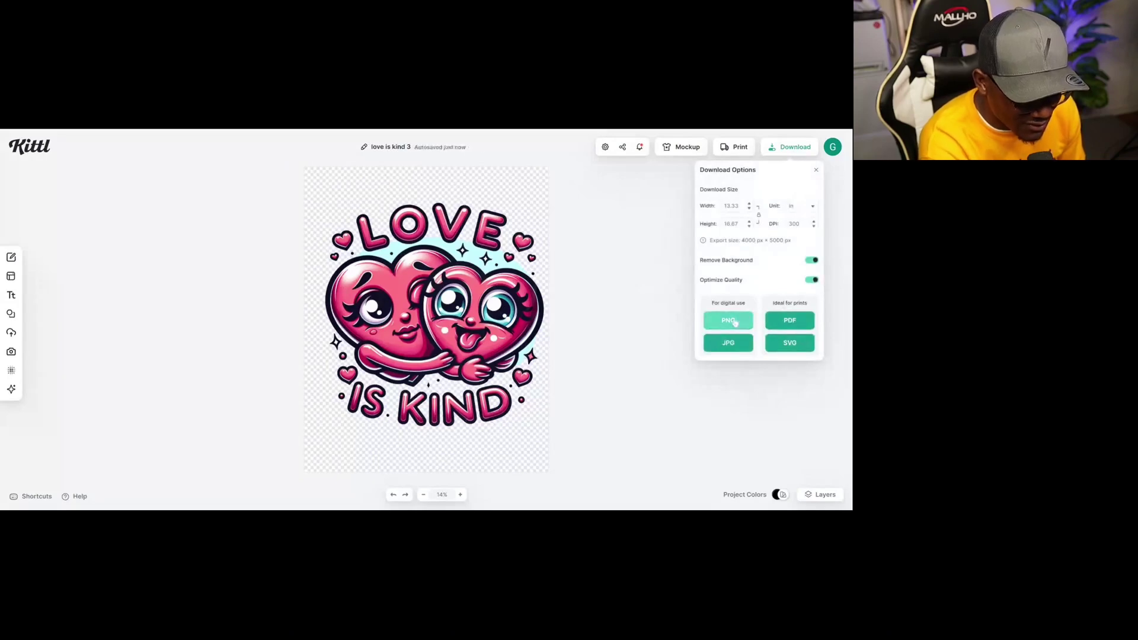
left_click(732, 322)
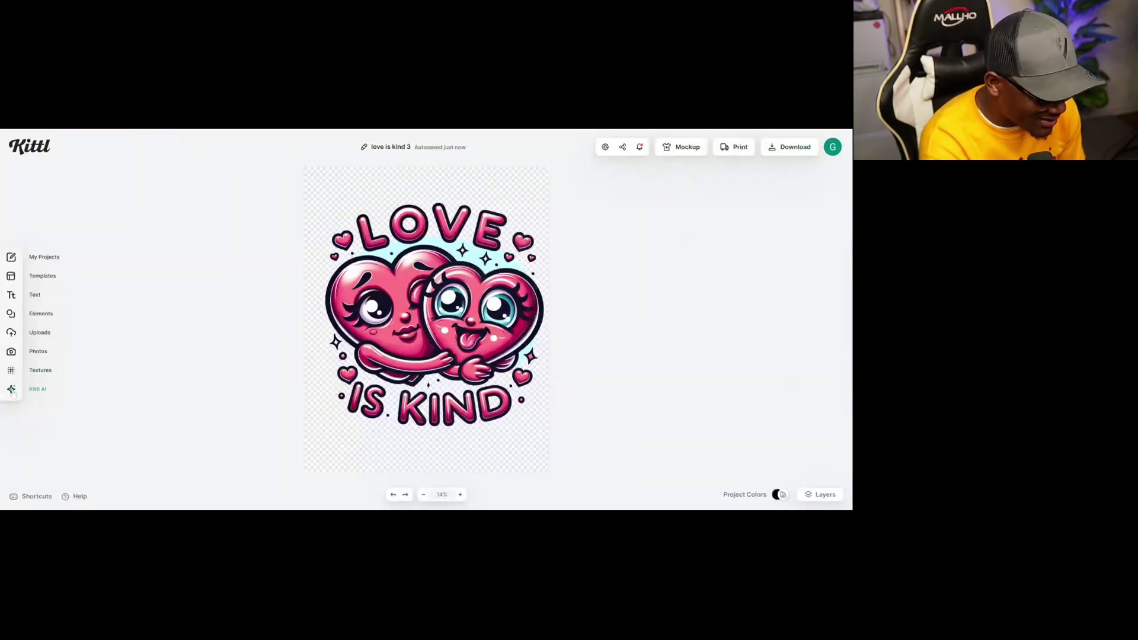
left_click(13, 392)
left_click(459, 344)
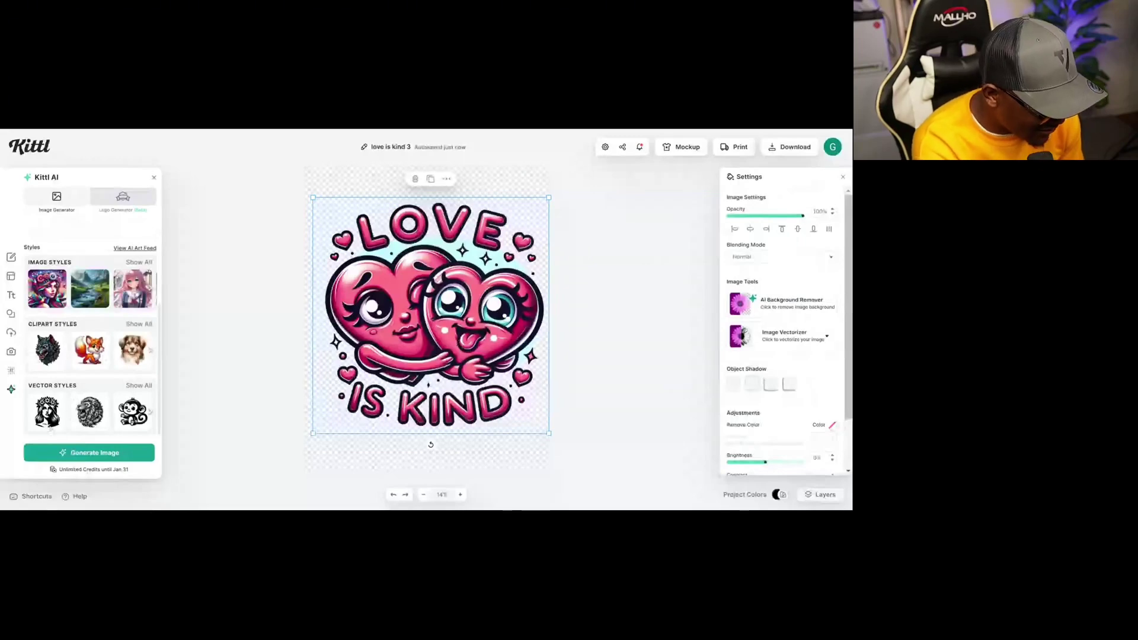
Generate the hugging-hearts 'LOVE IS KIND' image in the Vintage Drawing vector style.
left_click(138, 385)
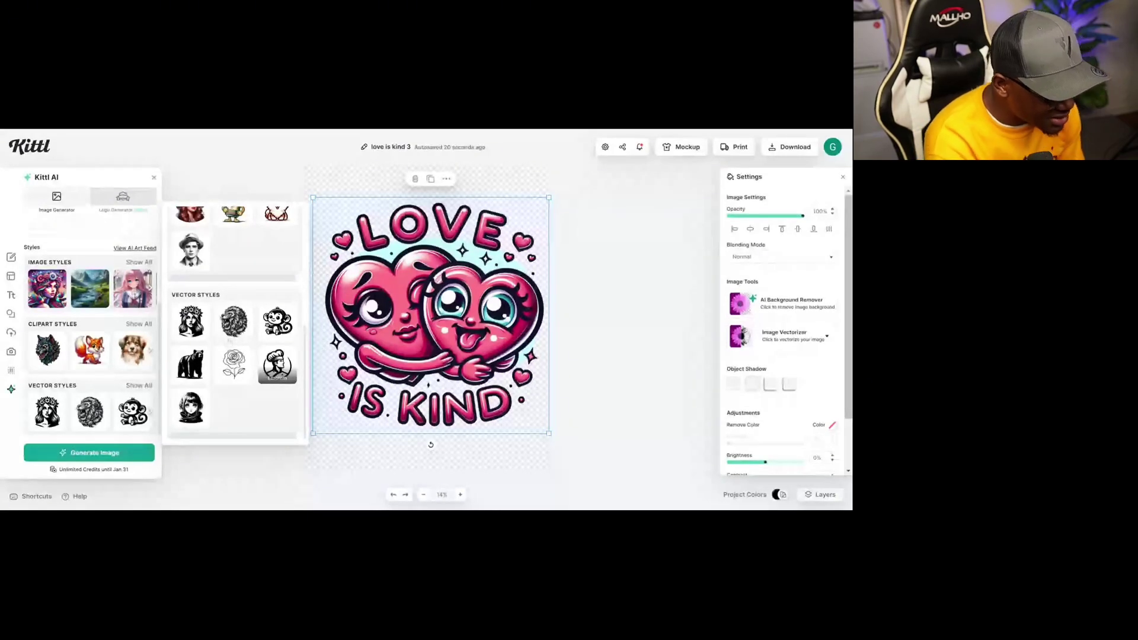
left_click(234, 323)
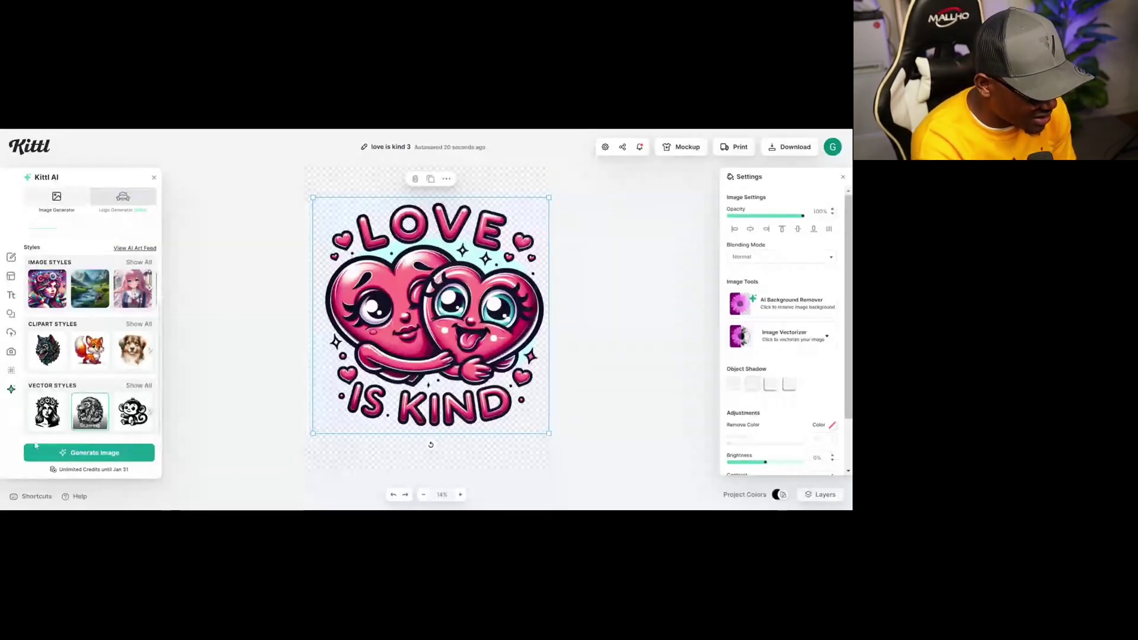
left_click(86, 453)
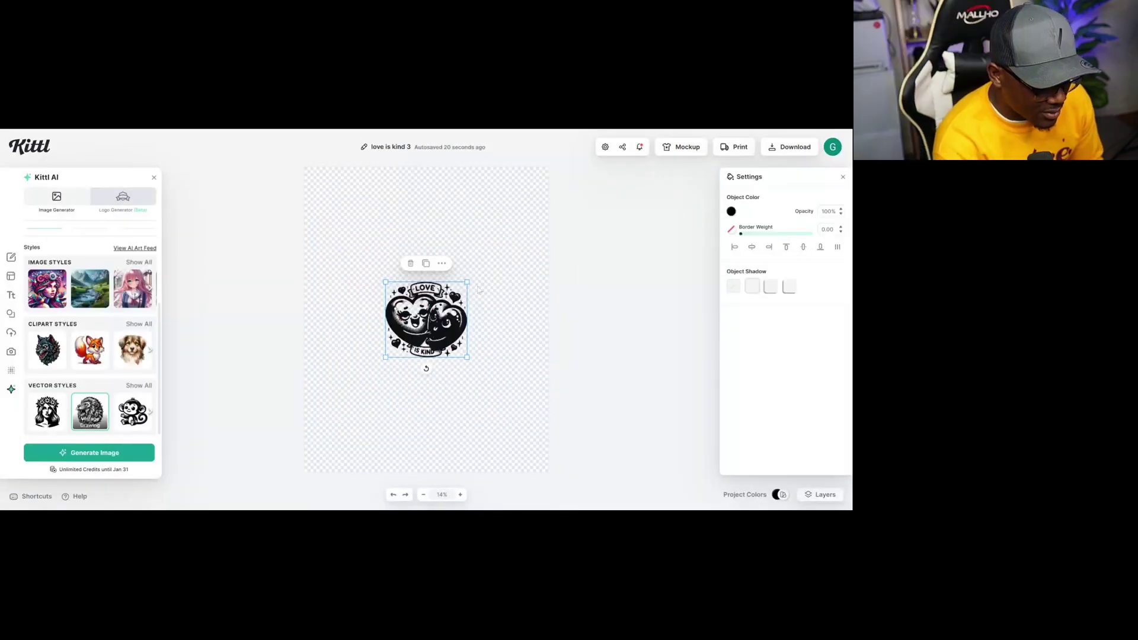
Scale the vintage hearts image to fill most of the artboard, reposition it, and select Cartoon style.
left_click_drag(467, 282, 543, 211)
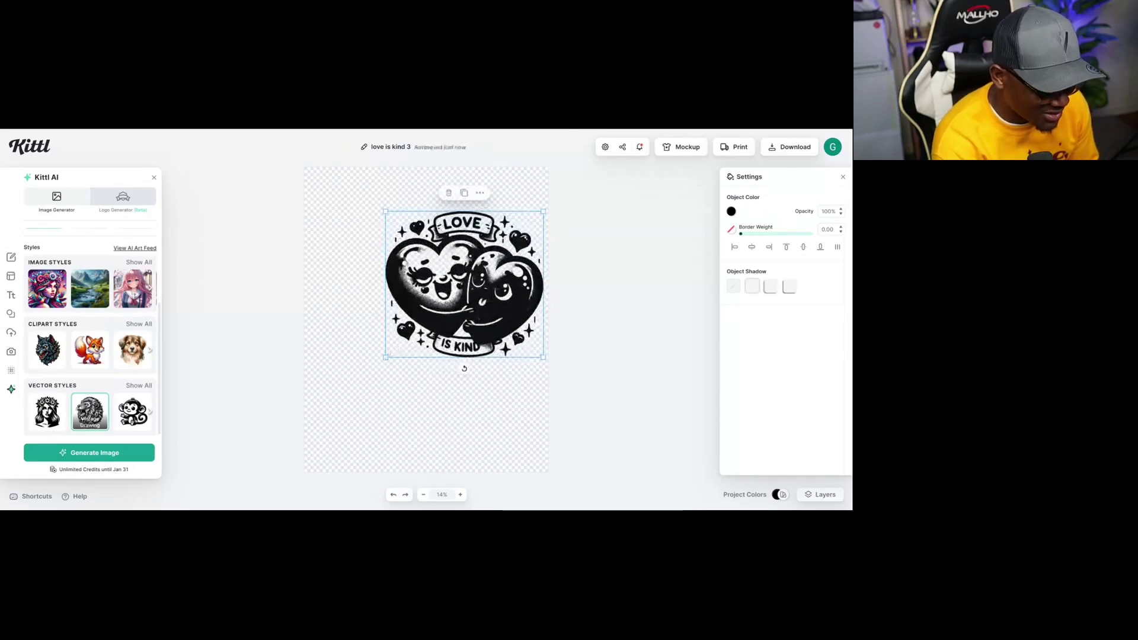
left_click_drag(386, 357, 334, 404)
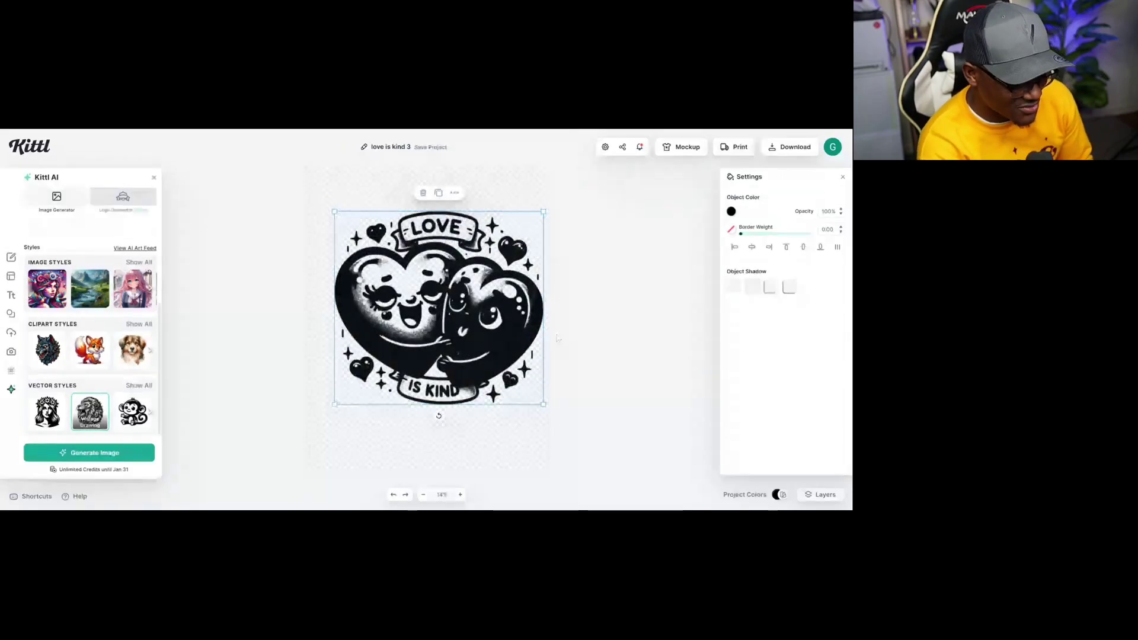
left_click_drag(508, 350, 495, 363)
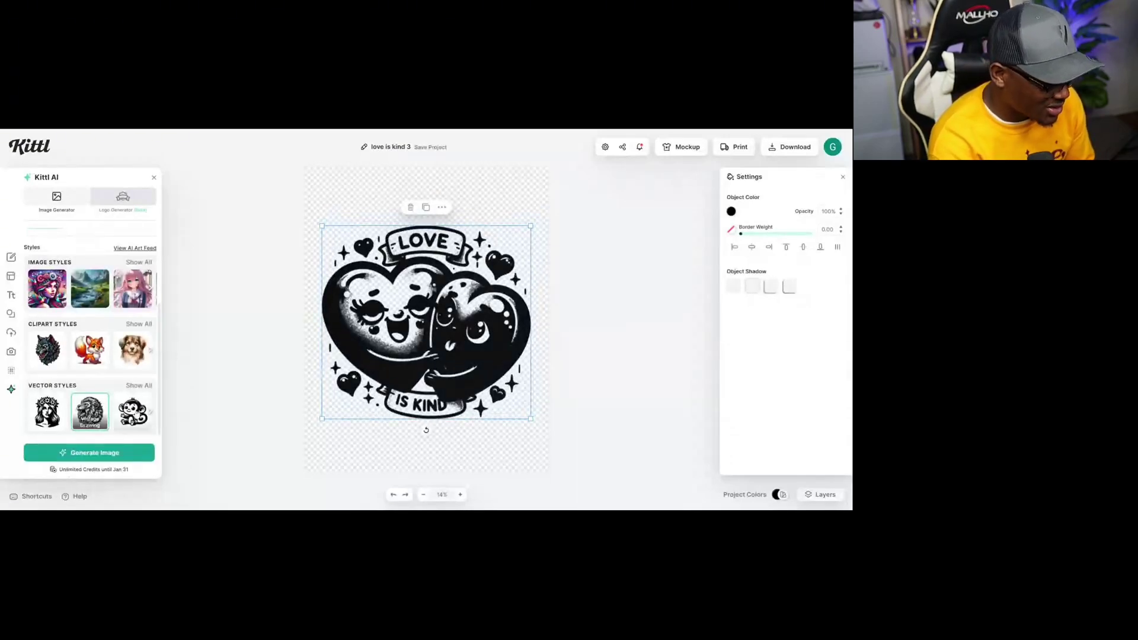
left_click(133, 414)
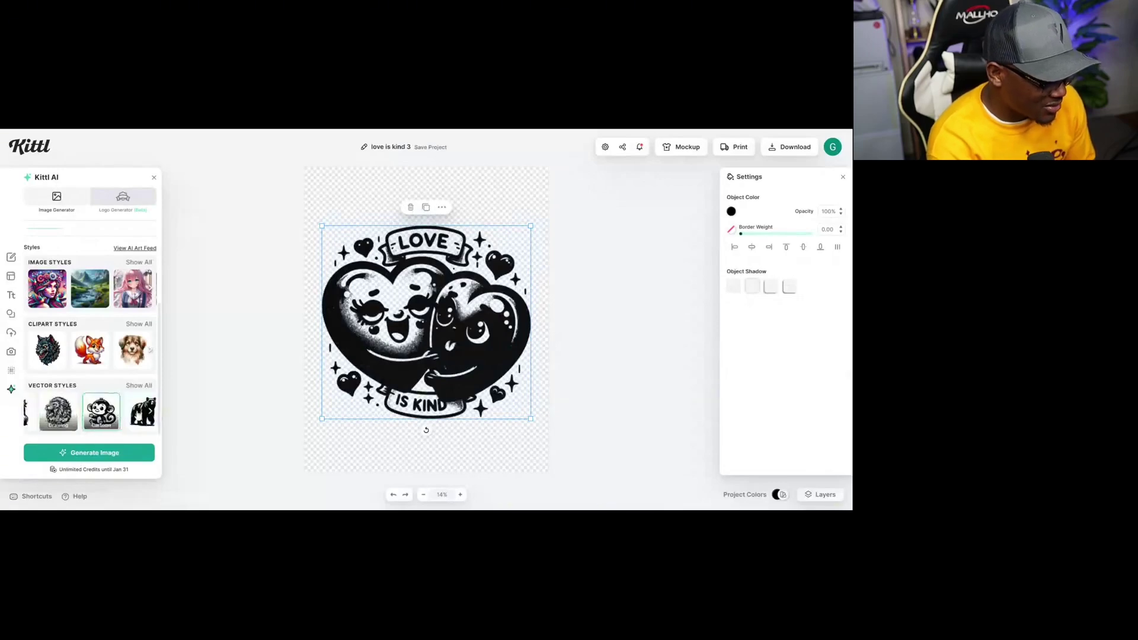